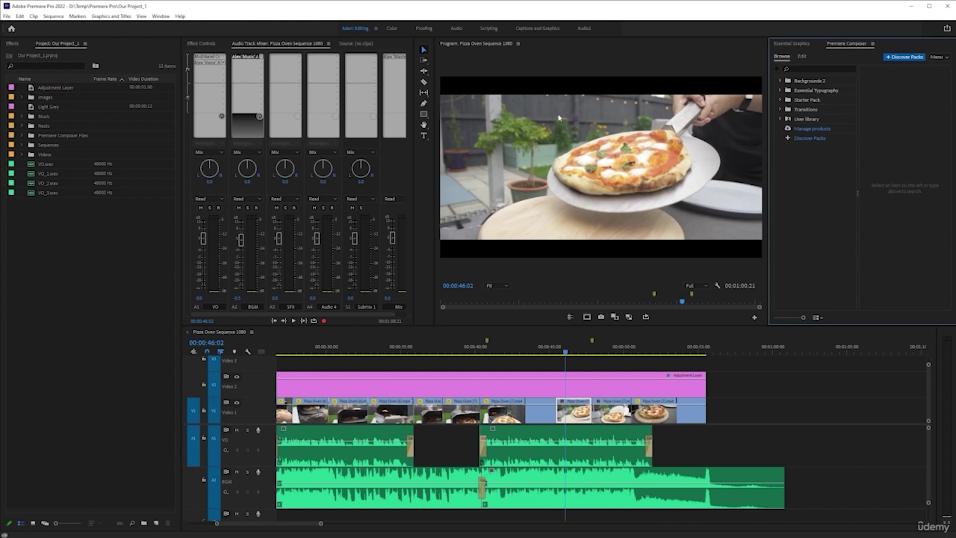
Duplicate the selected pizza clip on Video 1 into the empty space just after the end of the background music
key("alt")
key("alt")
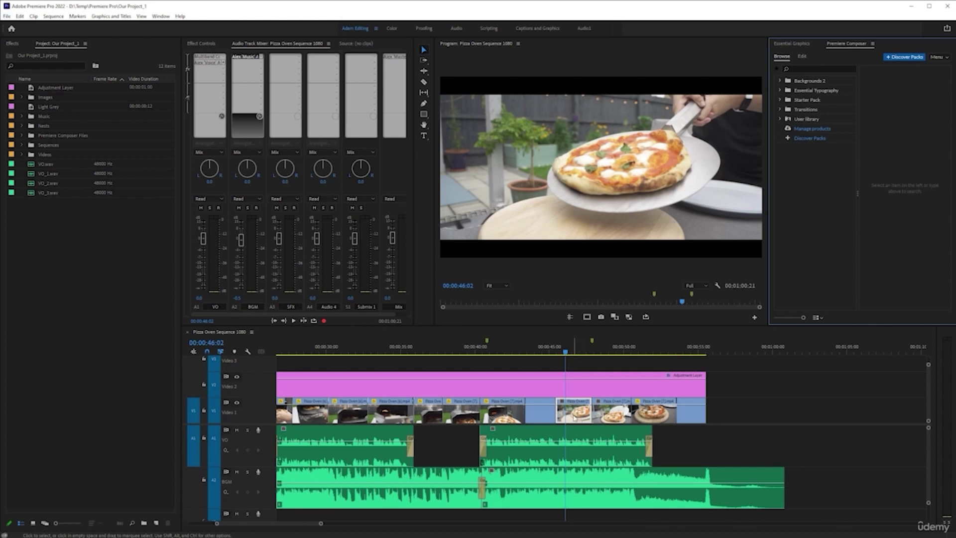
left_click_drag(575, 417, 803, 415)
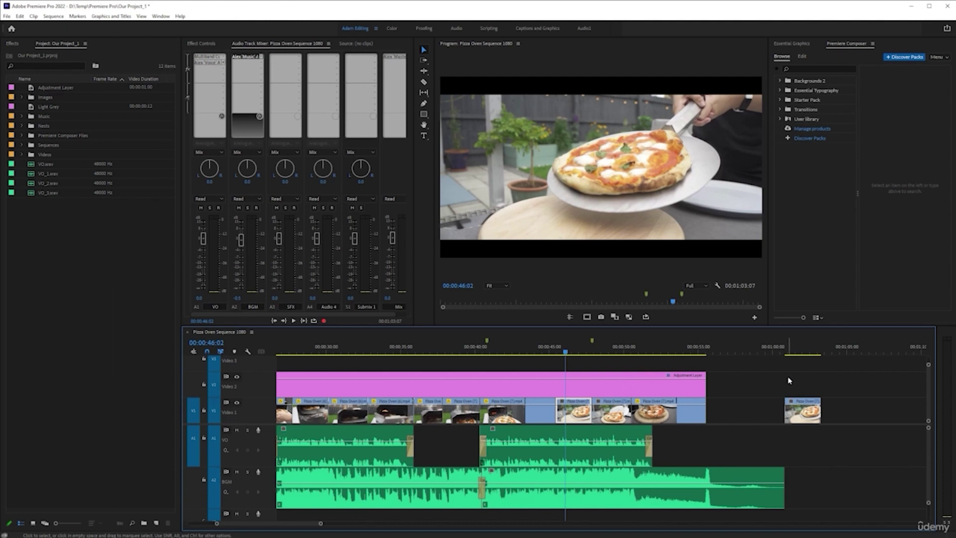
Scrub through the duplicated pizza clip and park the playhead at 00:01:01:15
scroll(771, 383, "right", 3)
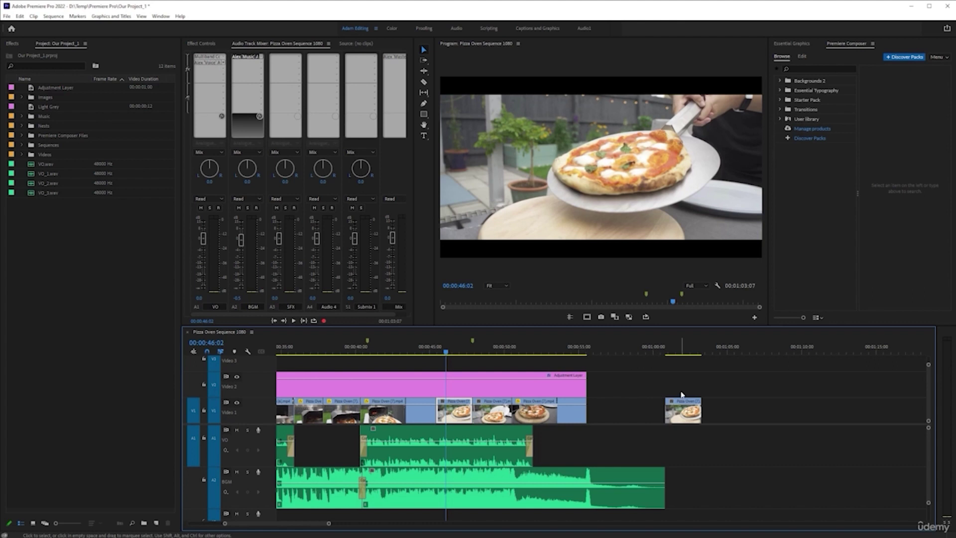
left_click(684, 350)
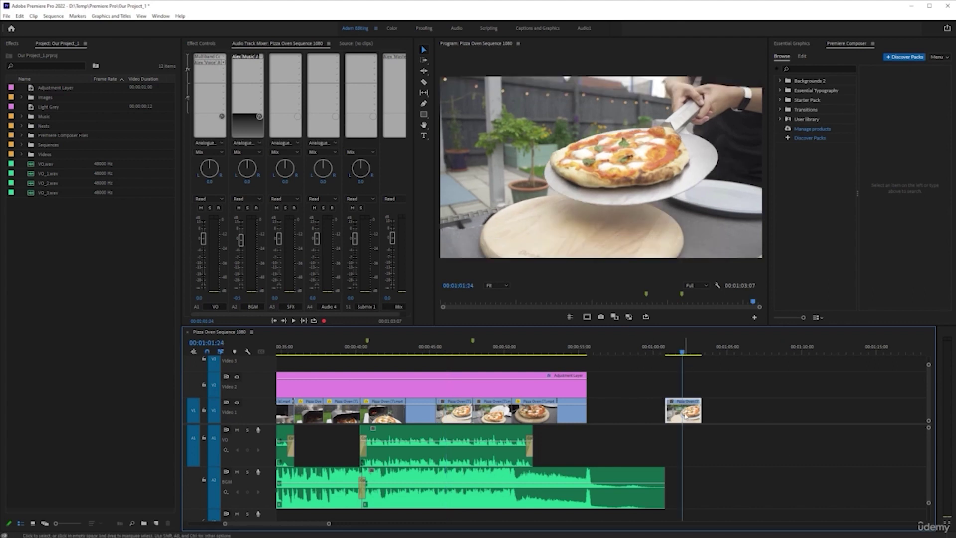
key("equal")
key("equal")
key("equal")
key("equal")
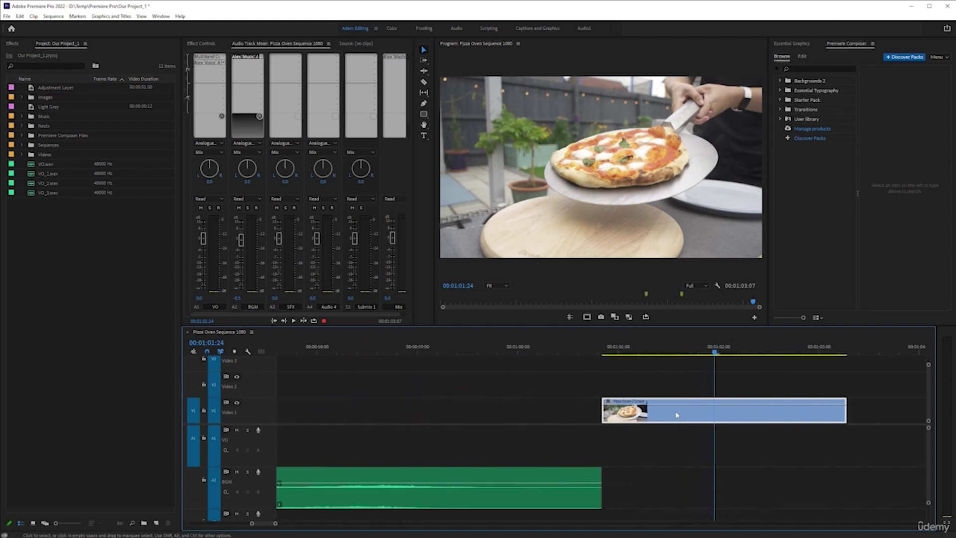
left_click_drag(715, 354, 819, 365)
left_click_drag(758, 366, 678, 379)
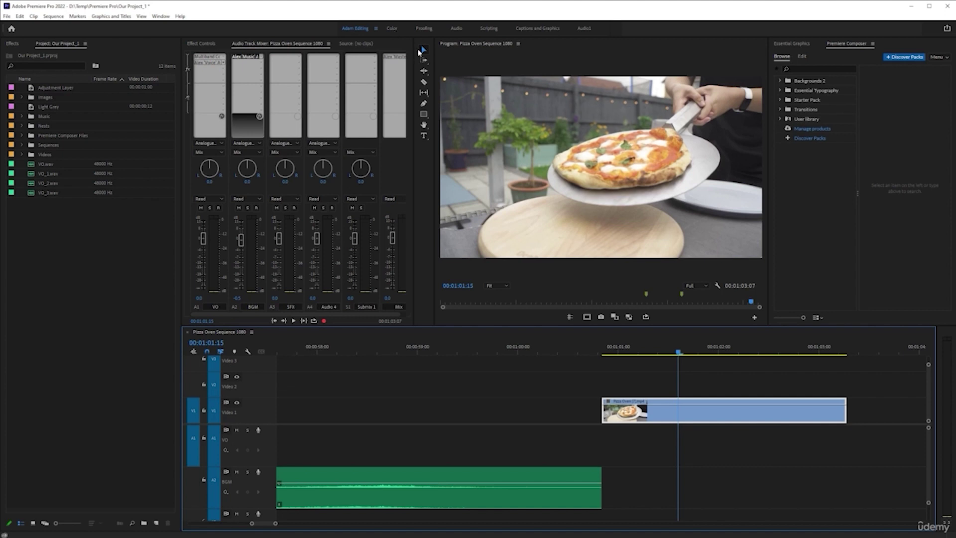
Switch to the Color workspace and bring the duplicated pizza clip fully into view in the timeline
left_click(393, 30)
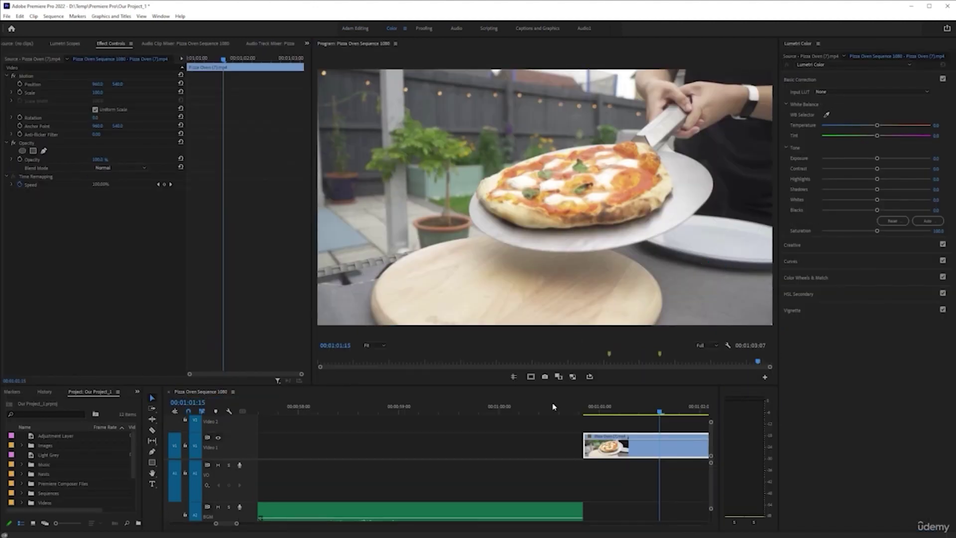
scroll(363, 433, "right", 3)
scroll(364, 431, "left", 1)
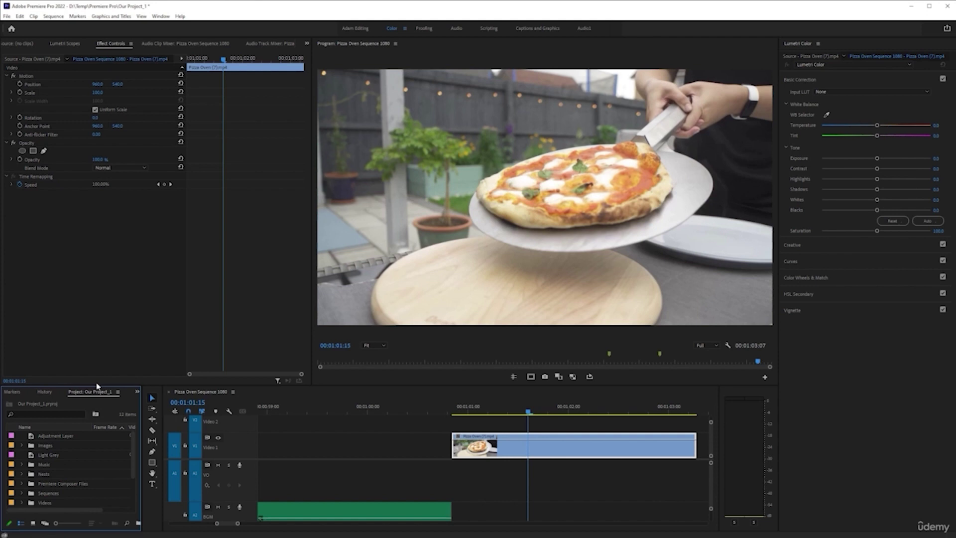
left_click(44, 393)
left_click(13, 393)
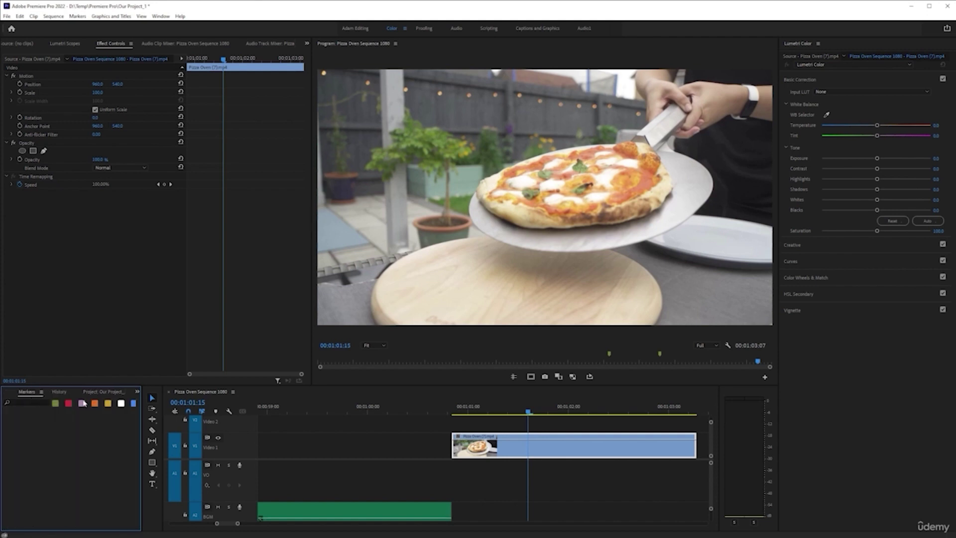
left_click(135, 392)
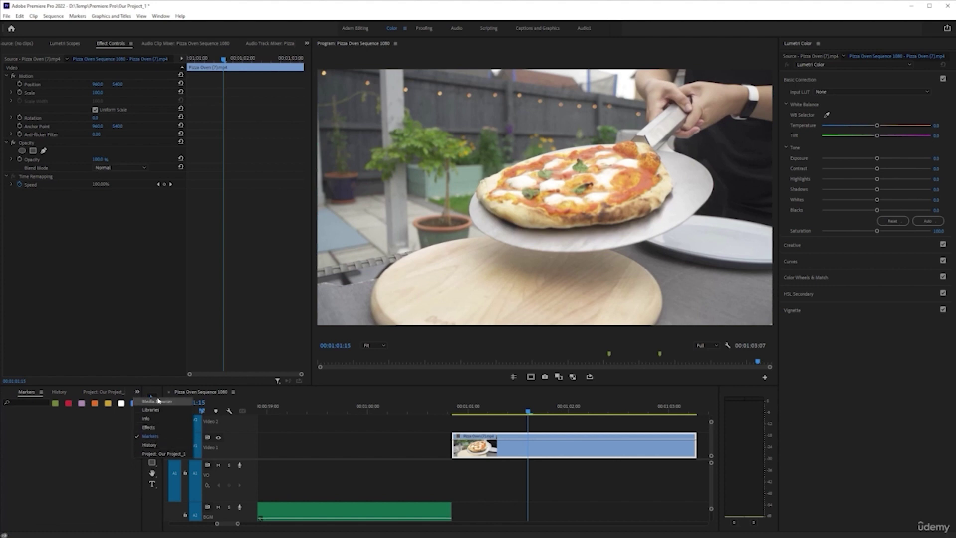
left_click(129, 442)
left_click(95, 395)
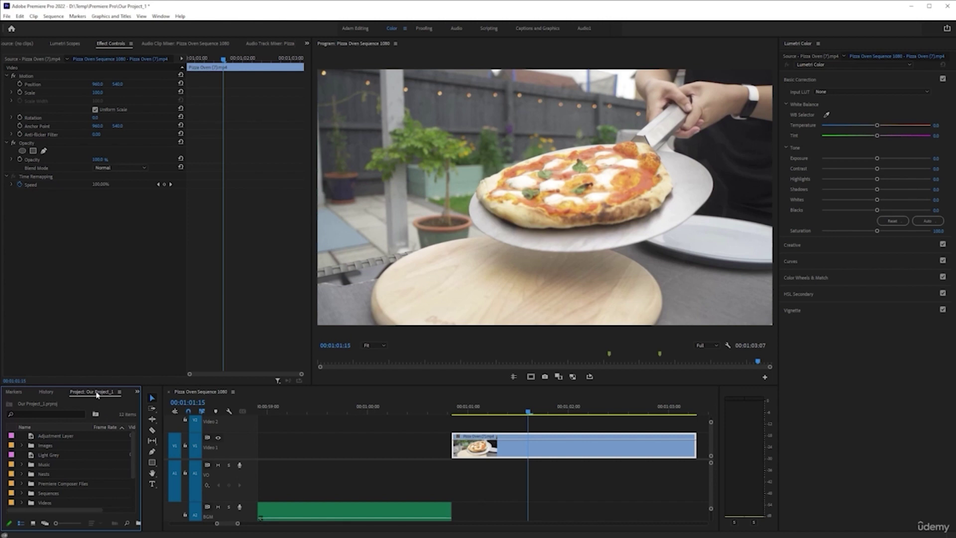
Close all panels grouped with the Project panel, including History, Markers and Effects, to give the timeline more room
right_click(97, 394)
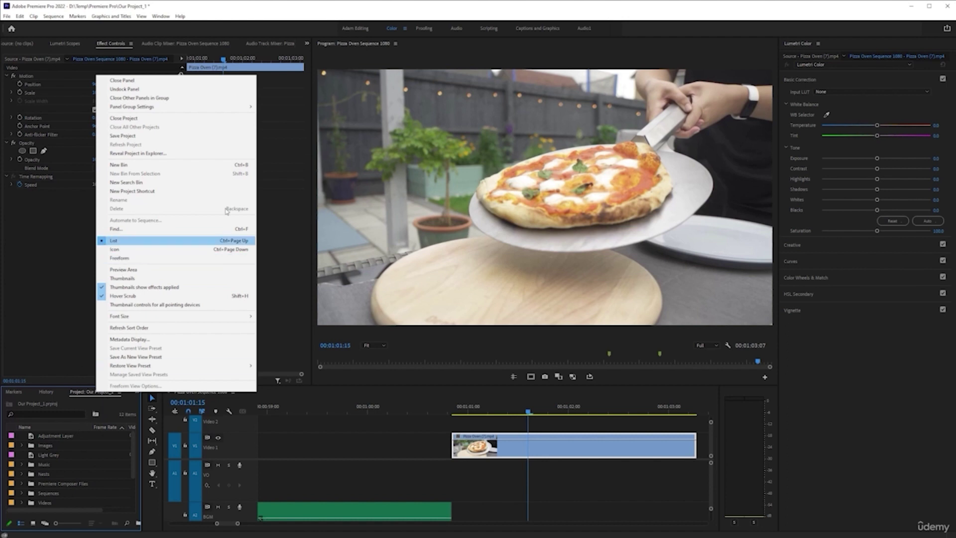
left_click(156, 85)
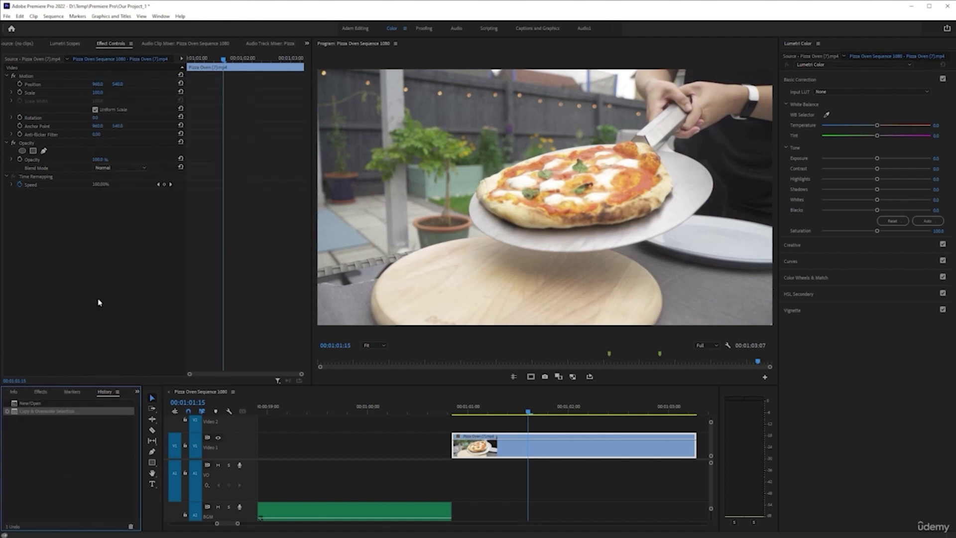
left_click(120, 393)
left_click(121, 395)
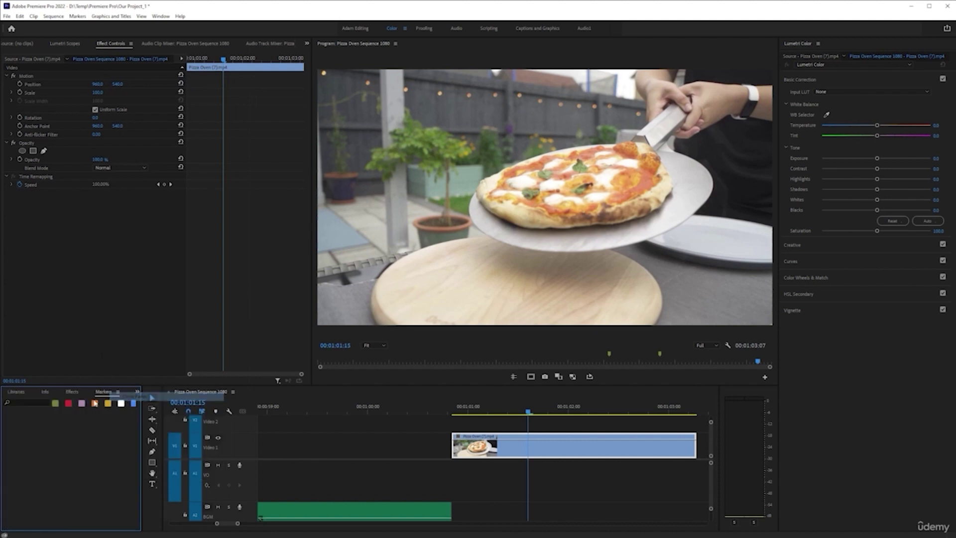
left_click(101, 393)
left_click(119, 395)
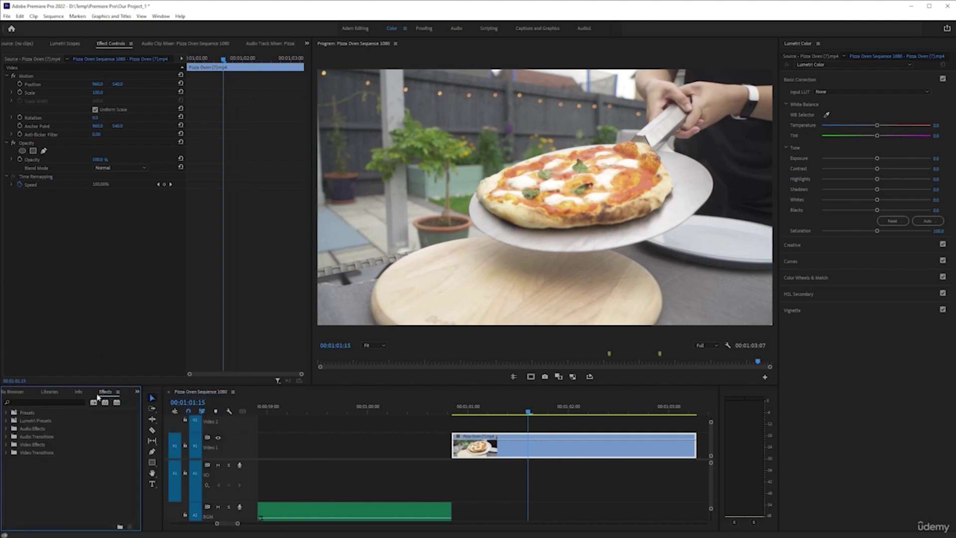
key("ctrl+w")
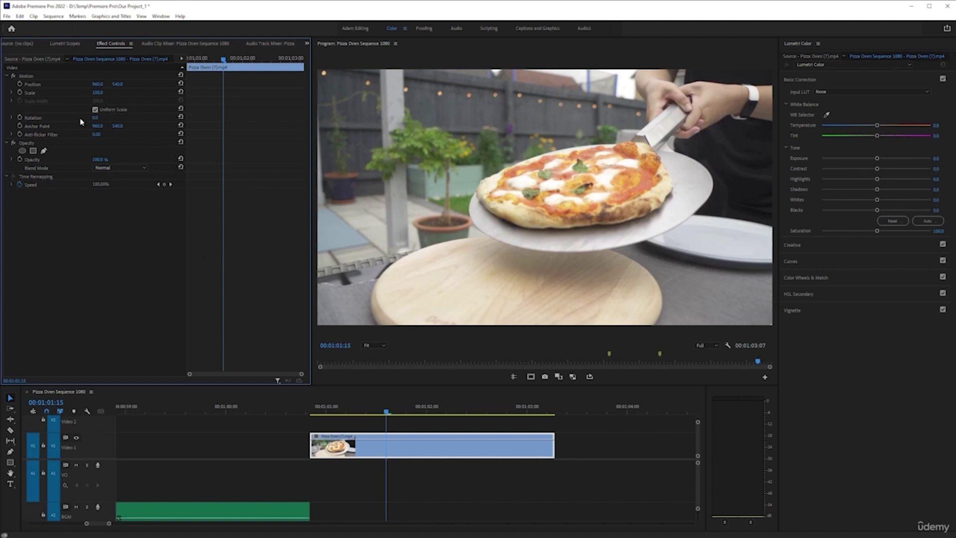
Display the Lumetri Scopes for the duplicated pizza clip
left_click(69, 45)
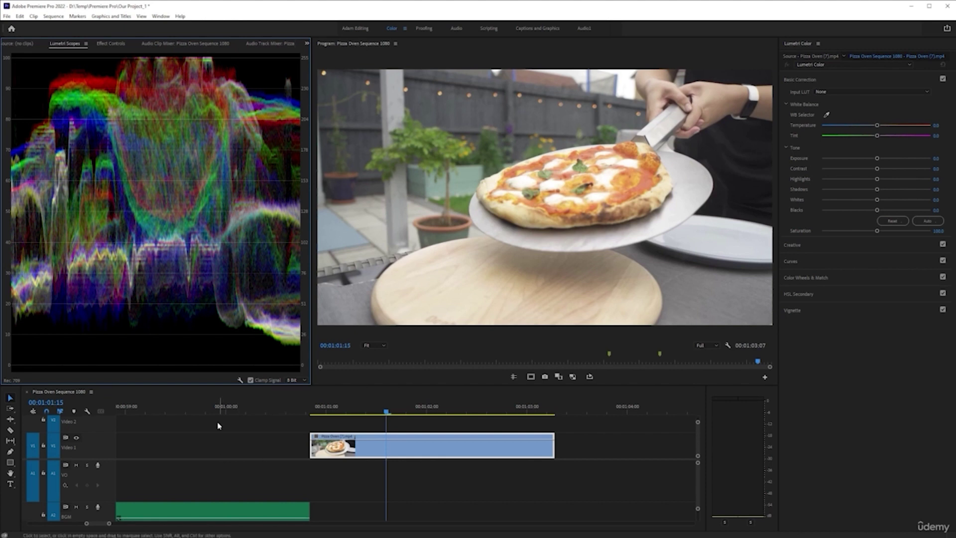
scroll(225, 461, "down", 3)
scroll(226, 461, "up", 6)
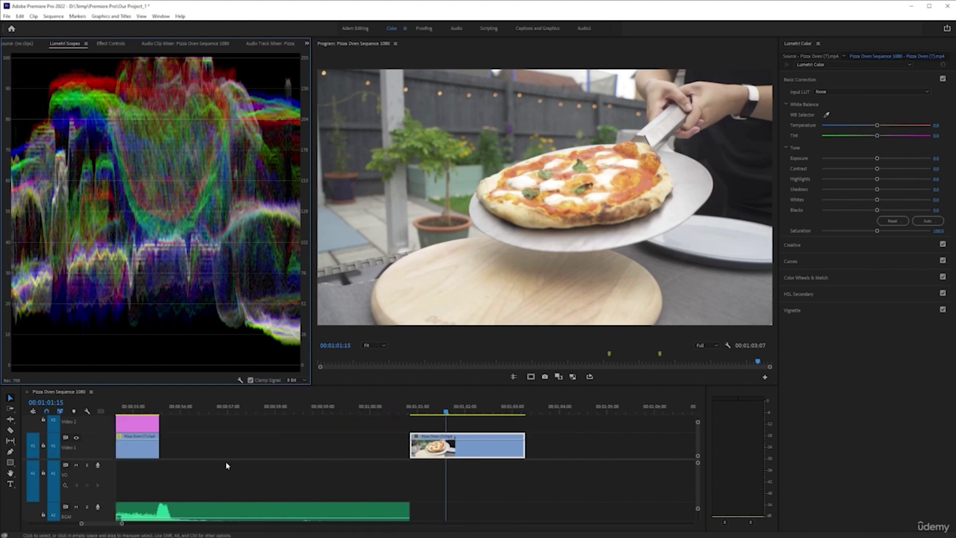
View the background music in the Source monitor and the pizza clip in Effect Controls, returning to Lumetri Scopes with the pizza clip selected
double_click(199, 516)
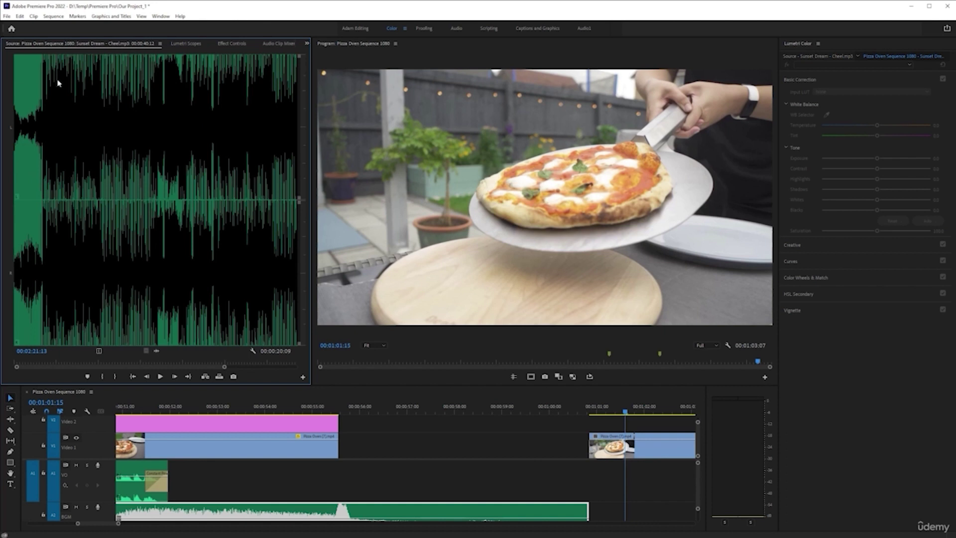
left_click(187, 44)
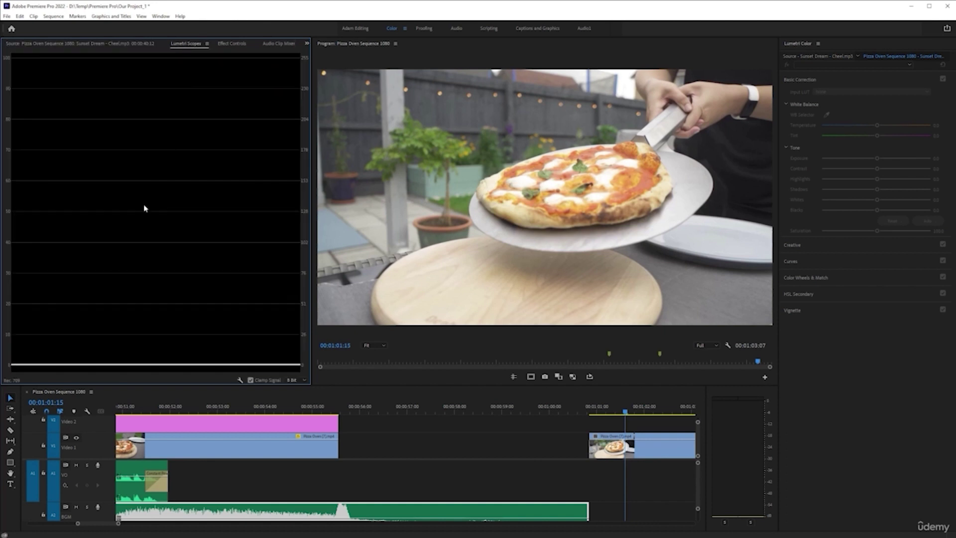
left_click(613, 451)
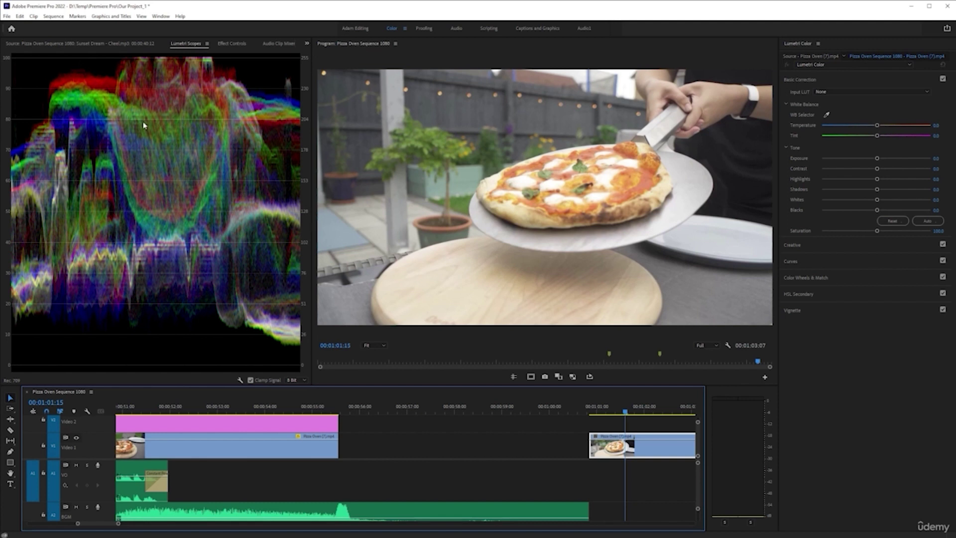
left_click(226, 44)
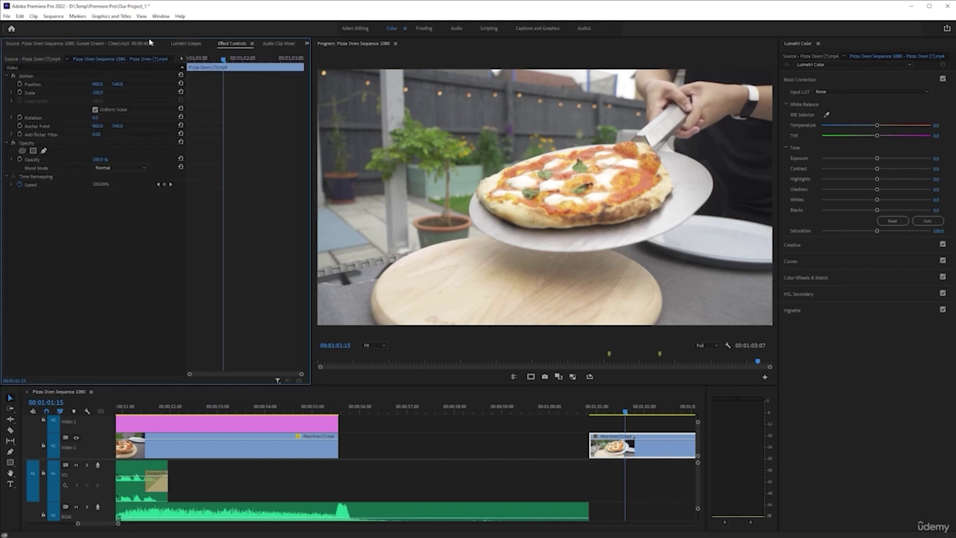
left_click(100, 43)
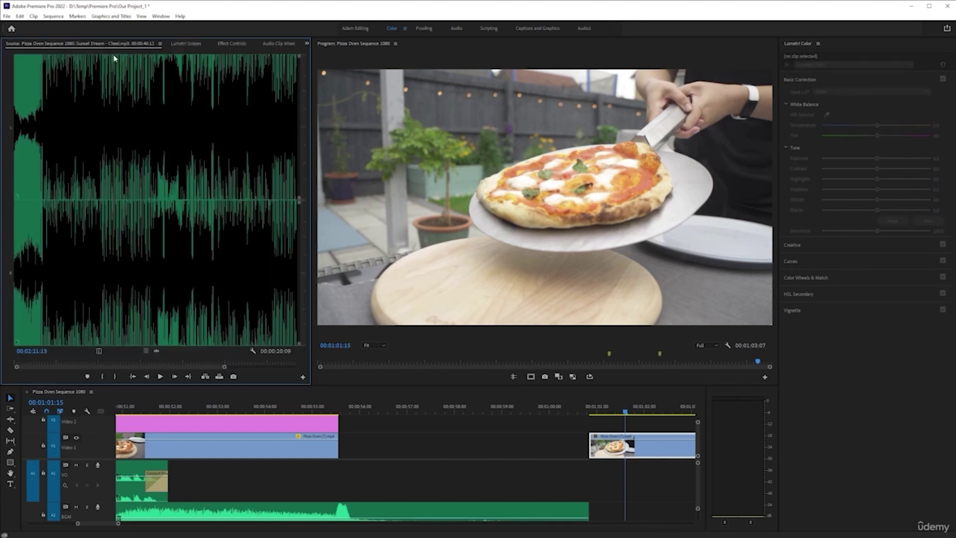
left_click(189, 44)
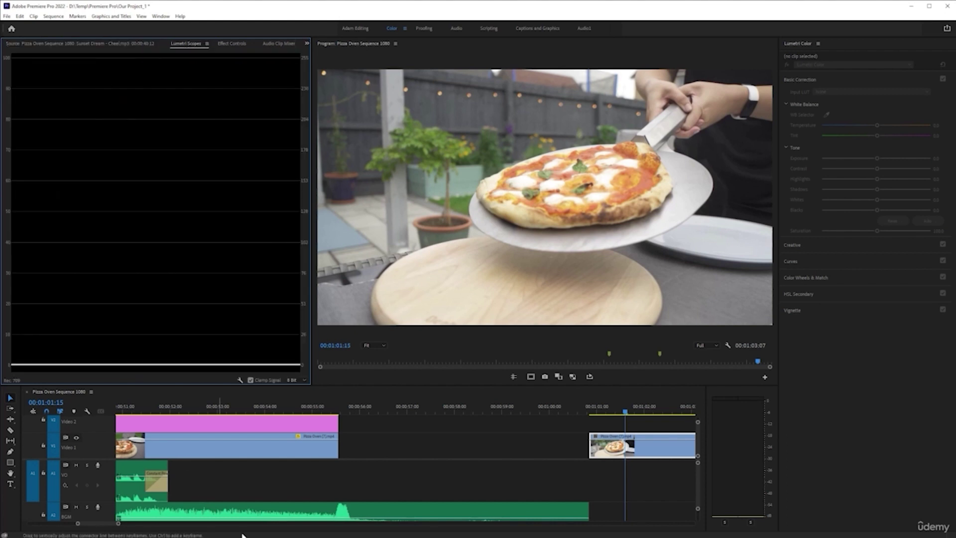
left_click(629, 451)
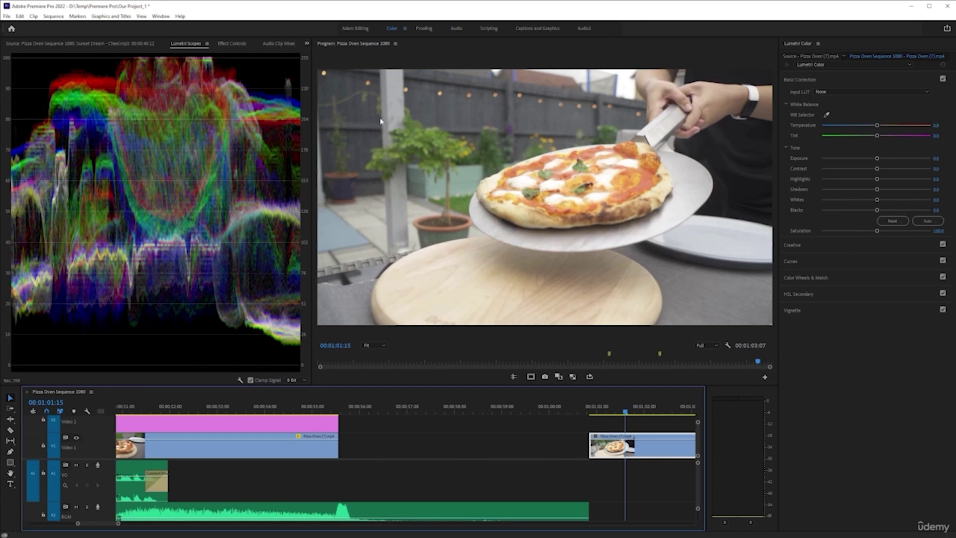
Scrub the duplicated pizza clip to 00:01:02:03 against the waveform scope and save the project
left_click_drag(625, 413, 662, 418)
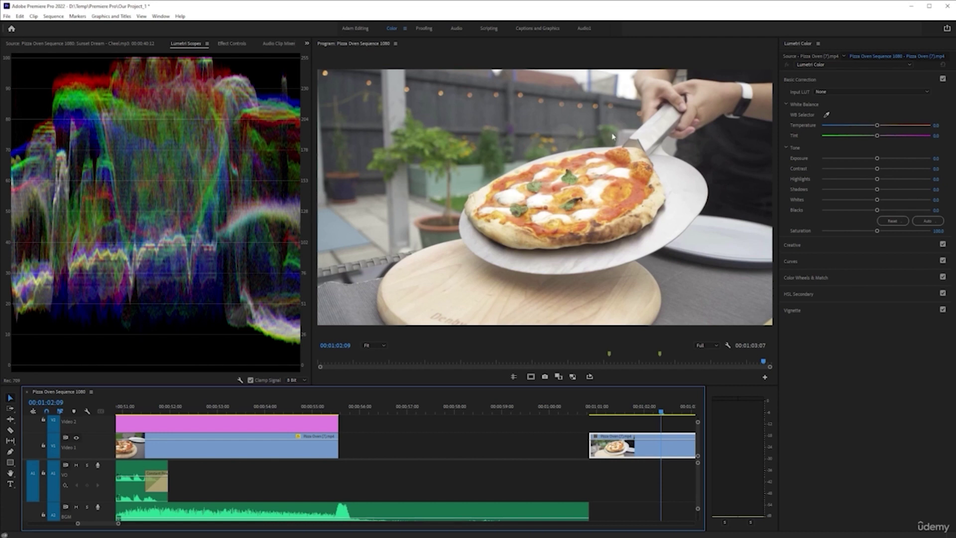
mouse_move(662, 415)
left_mouse_down()
mouse_move(633, 415)
mouse_move(652, 415)
left_mouse_up()
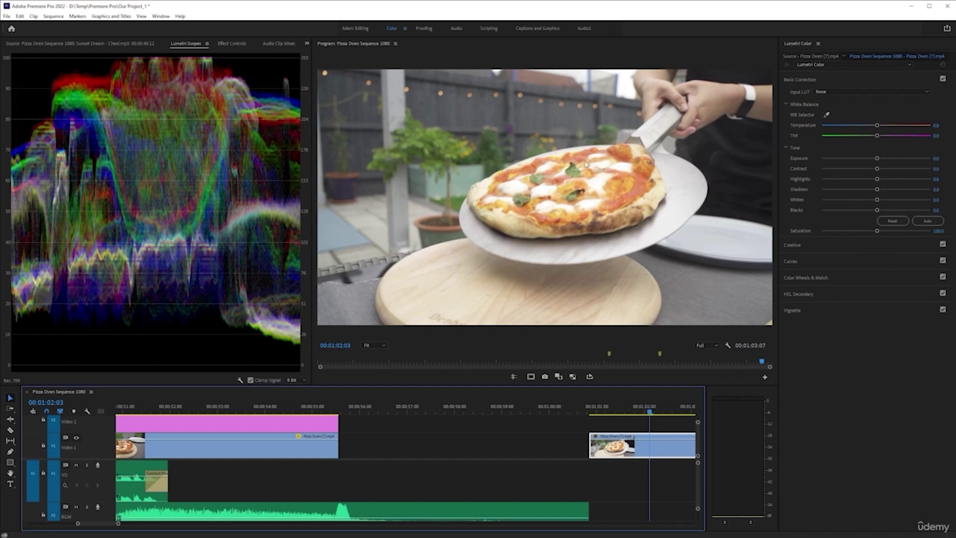
key("ctrl+s")
scroll(573, 434, "down", 8)
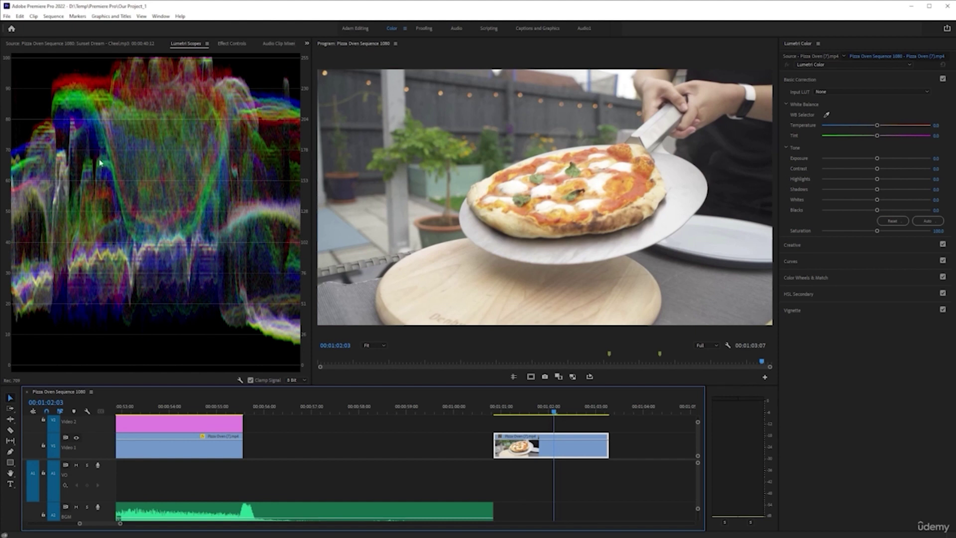
Show the Parade (RGB) scope beside the waveform in Lumetri Scopes and hide it again
right_click(216, 160)
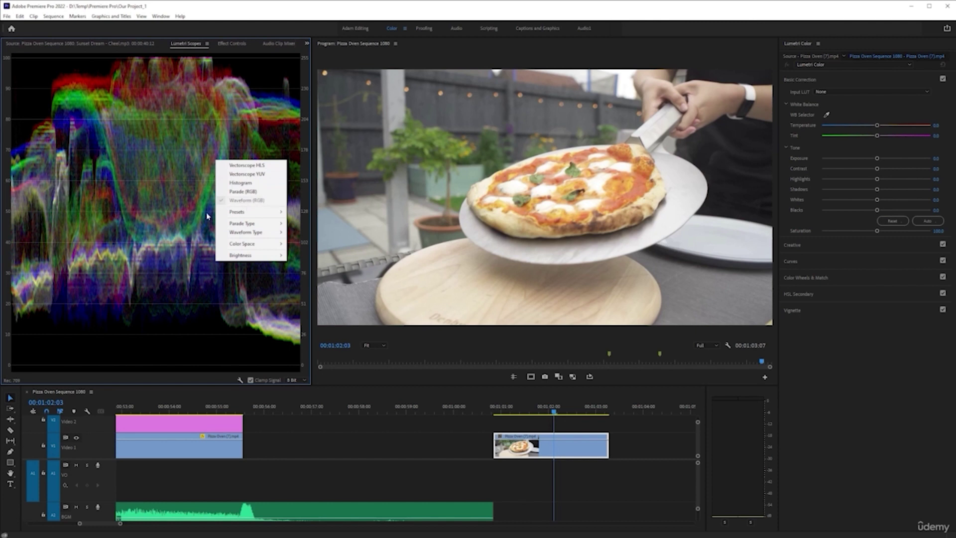
left_click(249, 193)
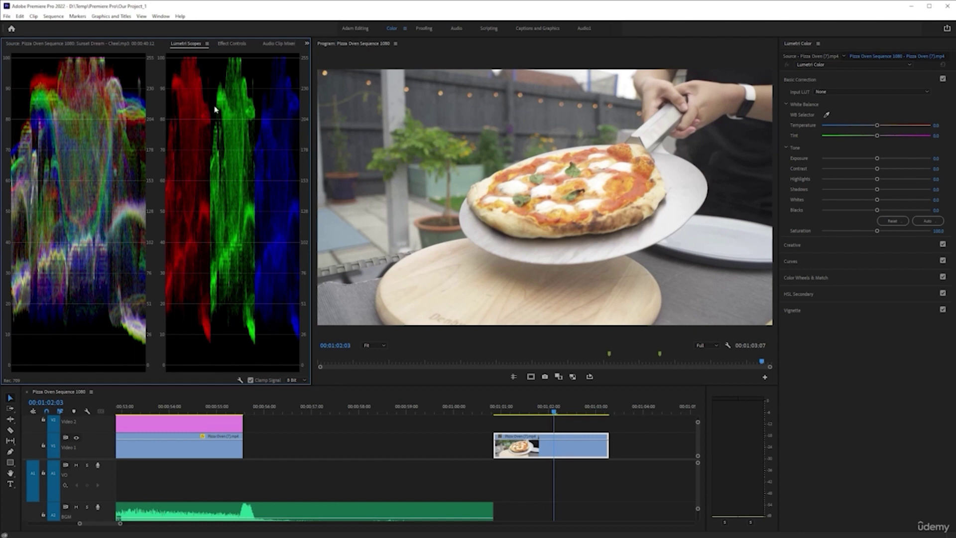
right_click(233, 134)
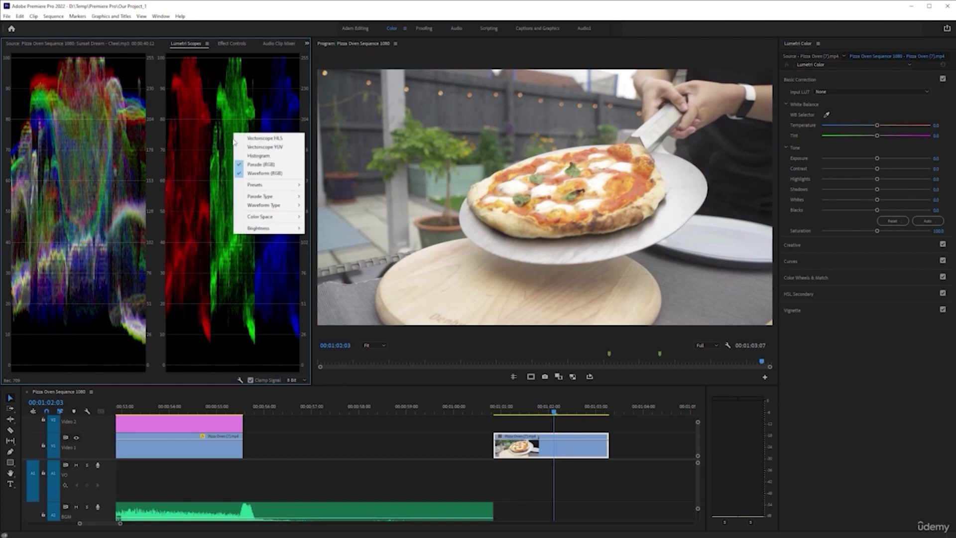
left_click(264, 165)
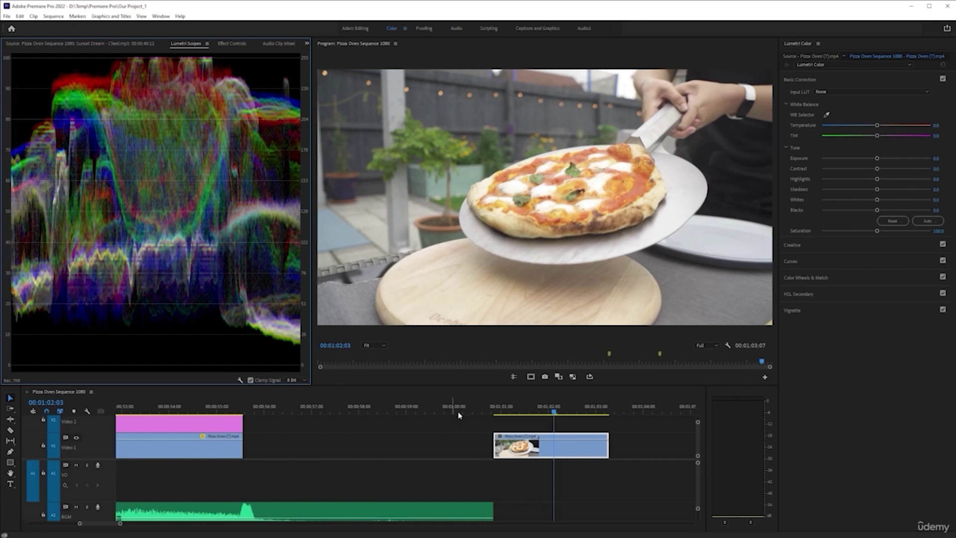
Compare the RGB waveform at different frames of the pizza clip, scrubbing to 00:01:02:09 and back to 00:01:01:24
mouse_move(554, 414)
left_mouse_down()
mouse_move(577, 411)
mouse_move(565, 410)
left_mouse_up()
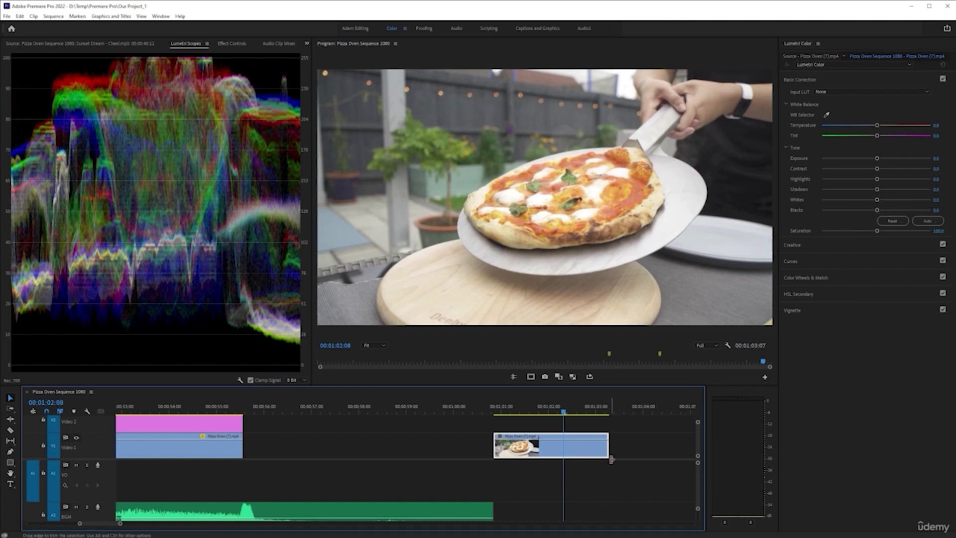
left_click_drag(564, 413, 565, 413)
left_click(282, 83)
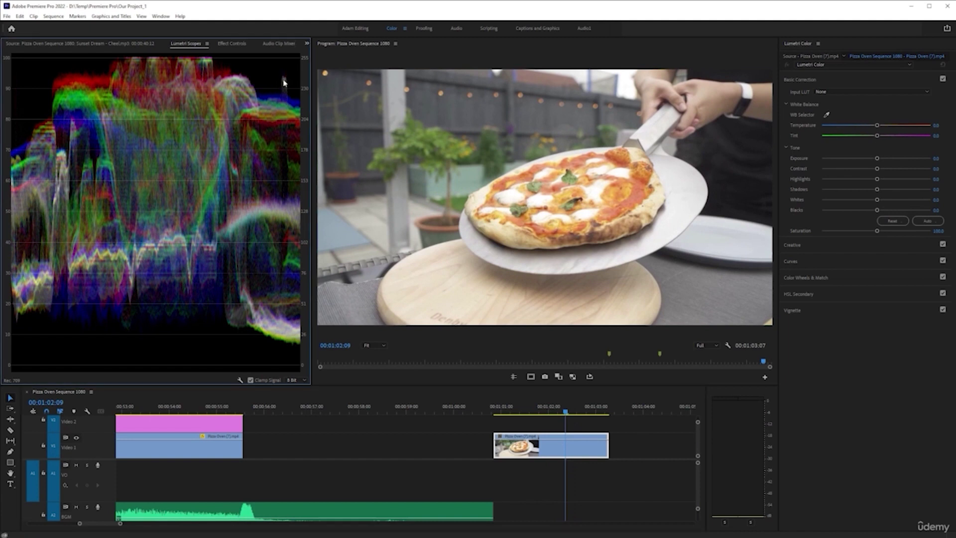
left_click_drag(570, 412, 546, 413)
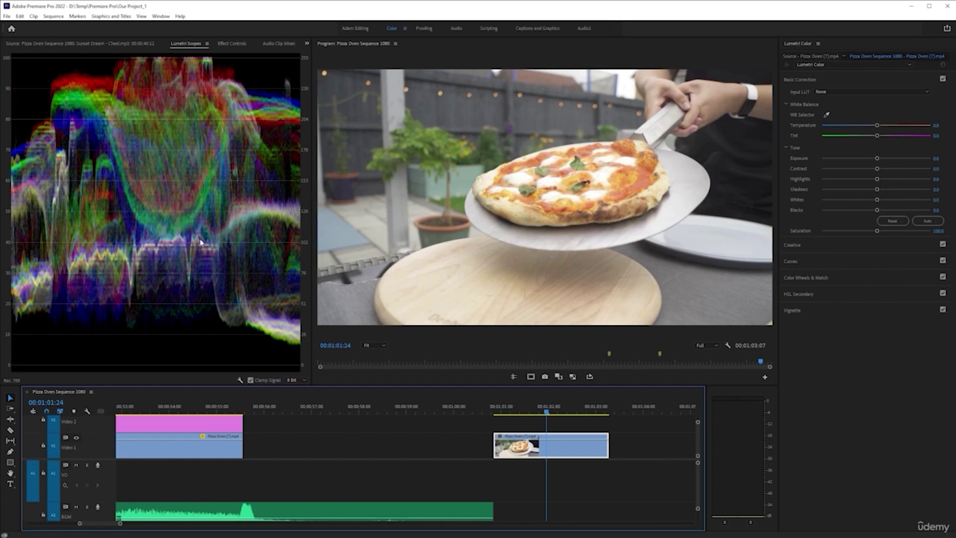
Check the RGB waveform at neighbouring frames of the pizza clip between 00:01:02:00 and 00:01:01:18
left_click(550, 412)
left_click_drag(548, 412, 545, 413)
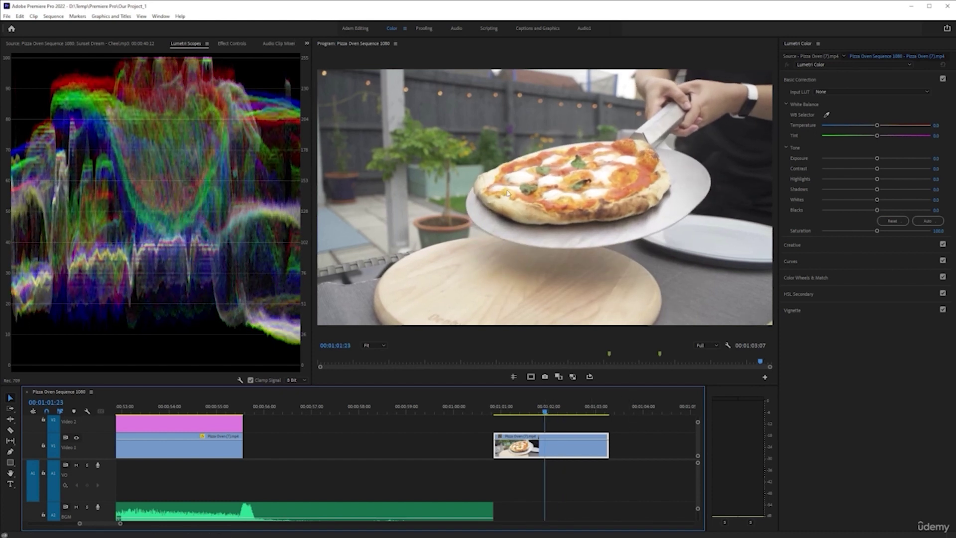
left_click(549, 412)
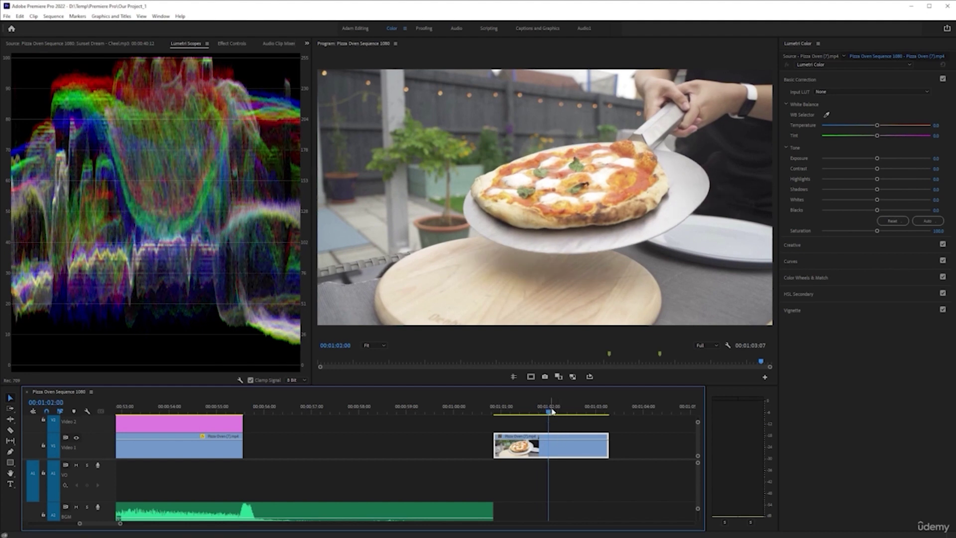
right_click(183, 121)
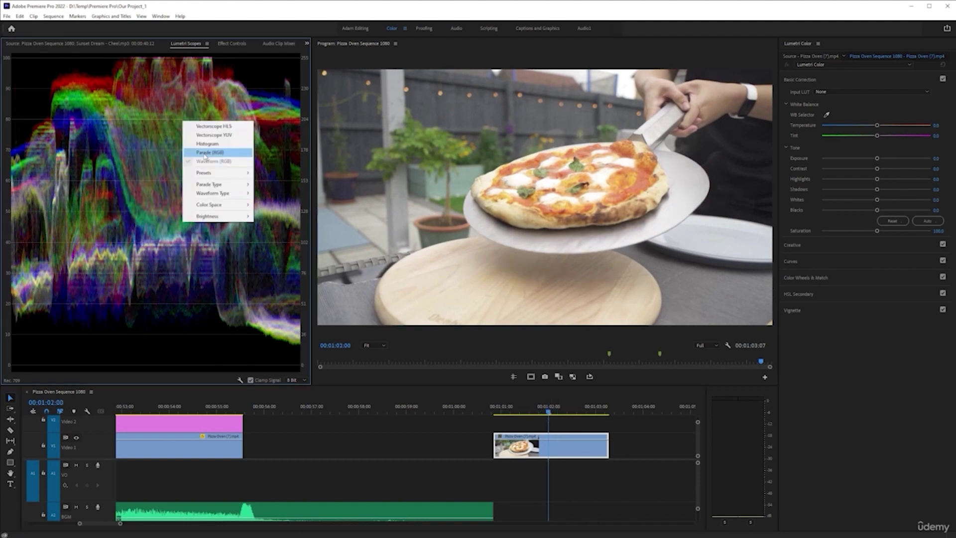
left_click(133, 133)
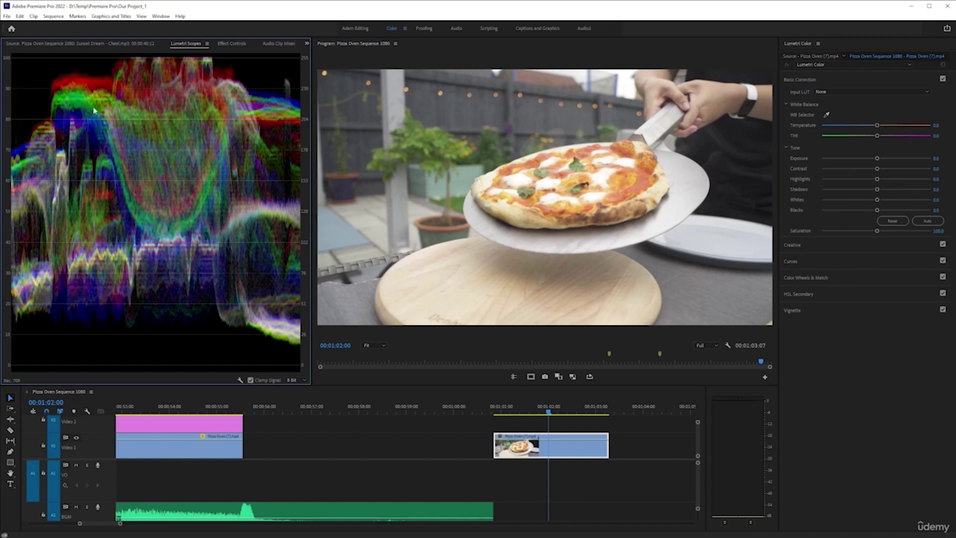
left_click_drag(551, 414, 546, 416)
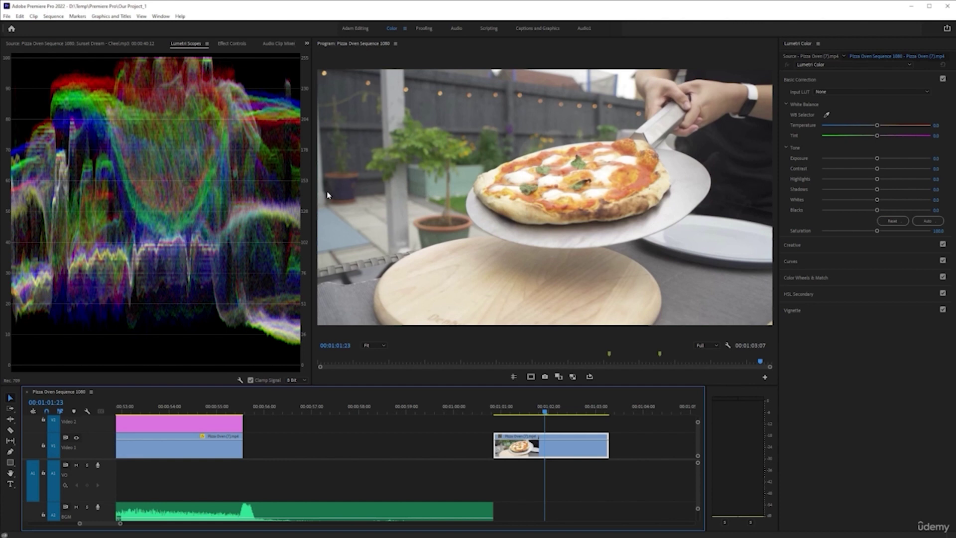
key("shift+Left")
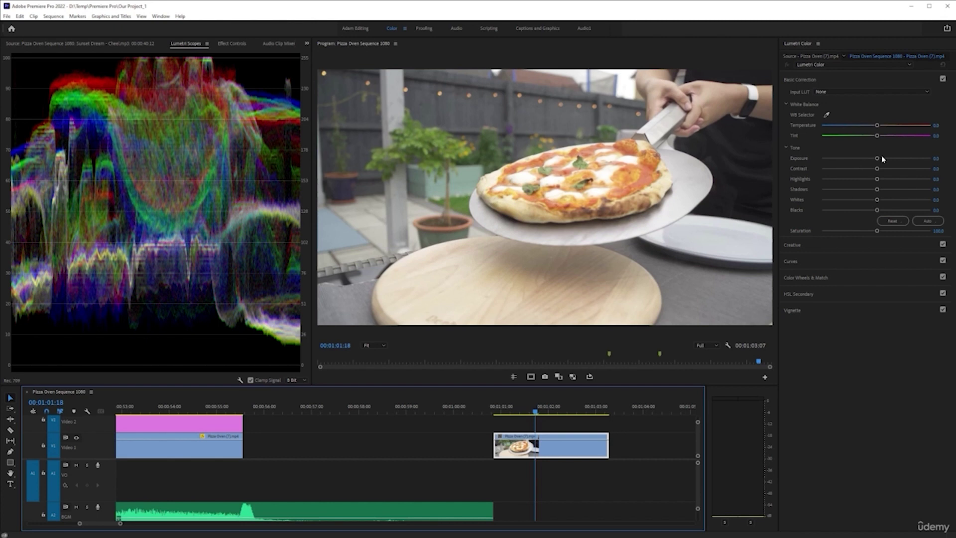
Try lowering the pizza clip's Exposure to -1.9 and reset it to 0
left_click_drag(877, 159, 856, 158)
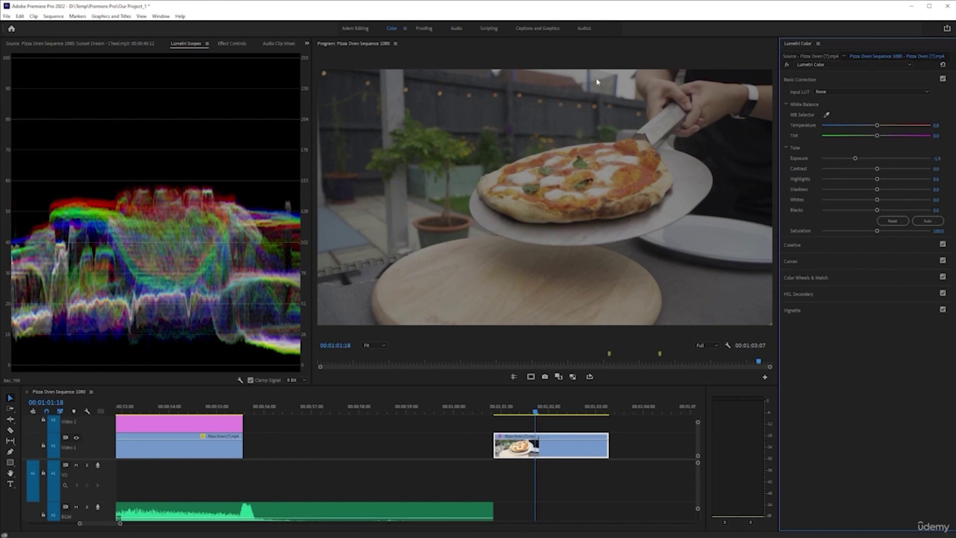
double_click(856, 160)
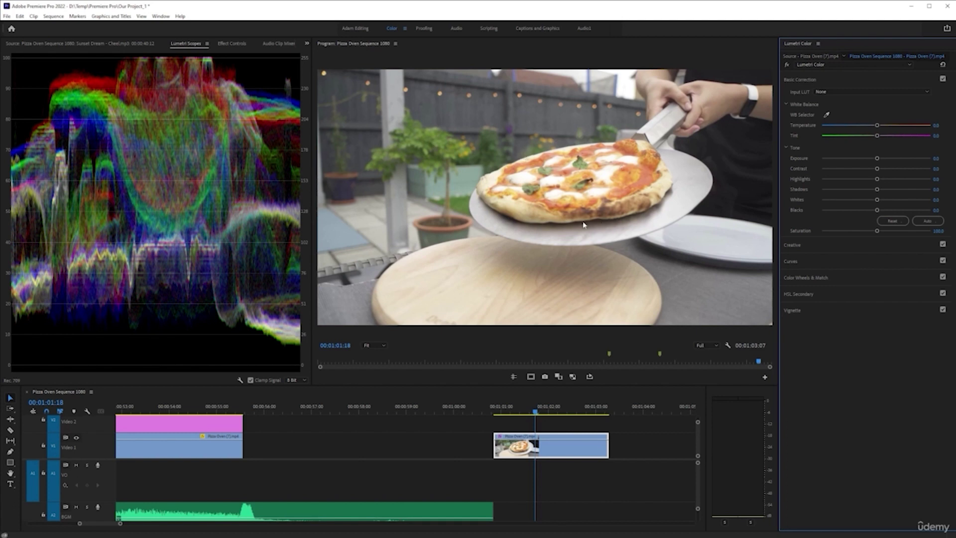
Try Shadows at -100 and Blacks at about -40 at 00:01:01:17, and view the uncorrected Program frame enlarged
key("Left")
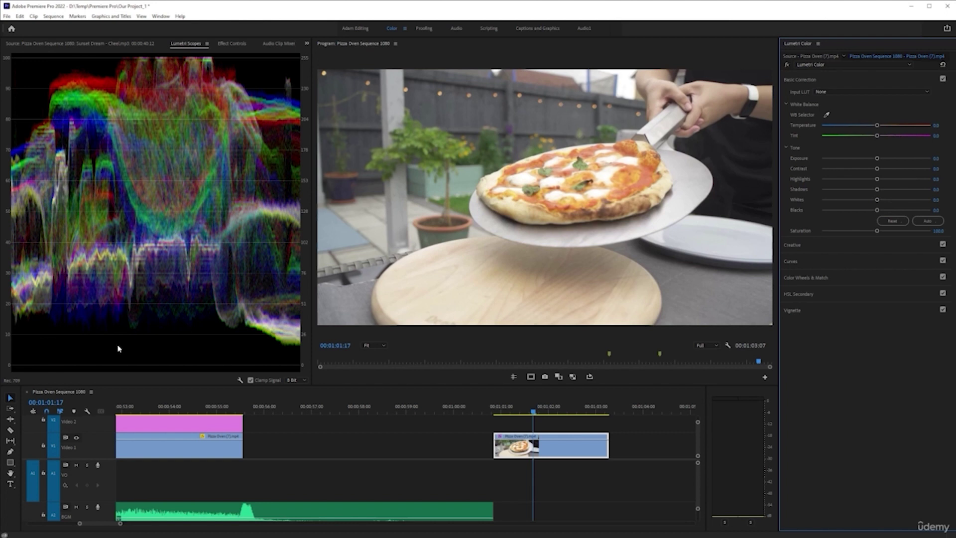
left_click_drag(877, 190, 822, 195)
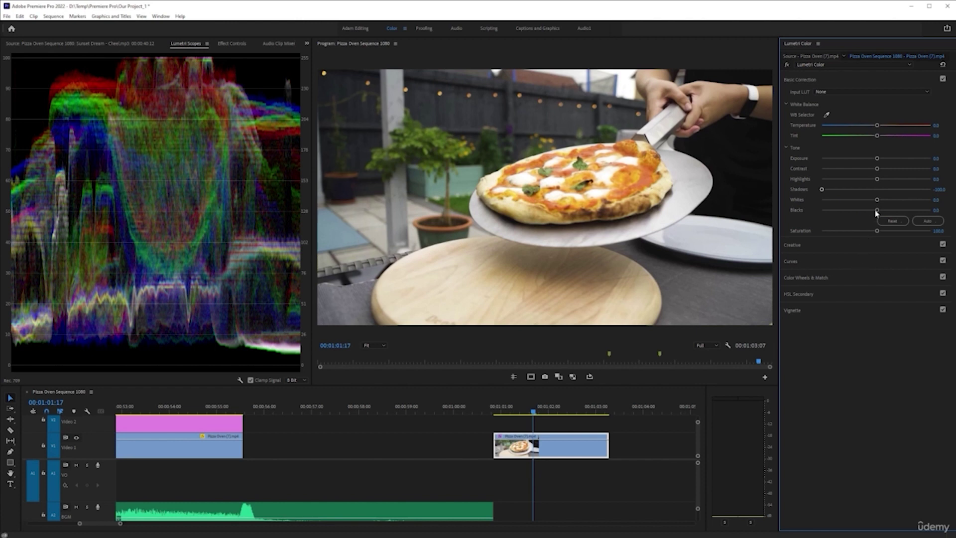
left_click_drag(877, 211, 854, 211)
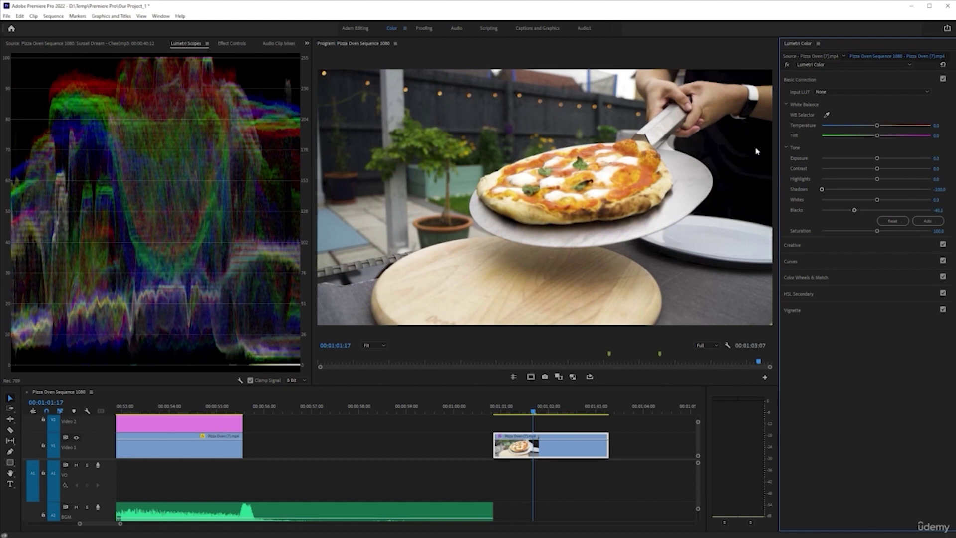
left_click_drag(855, 210, 856, 211)
key("grave")
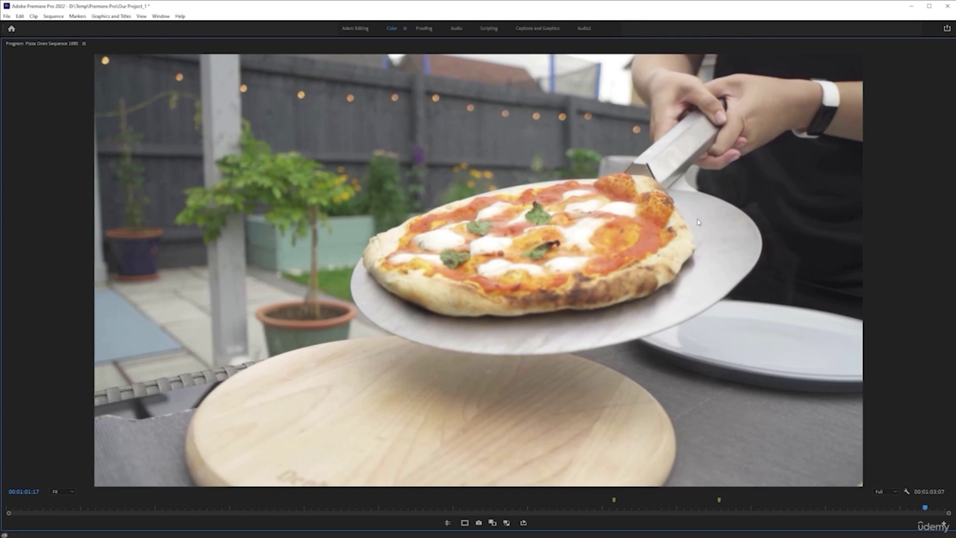
key("grave")
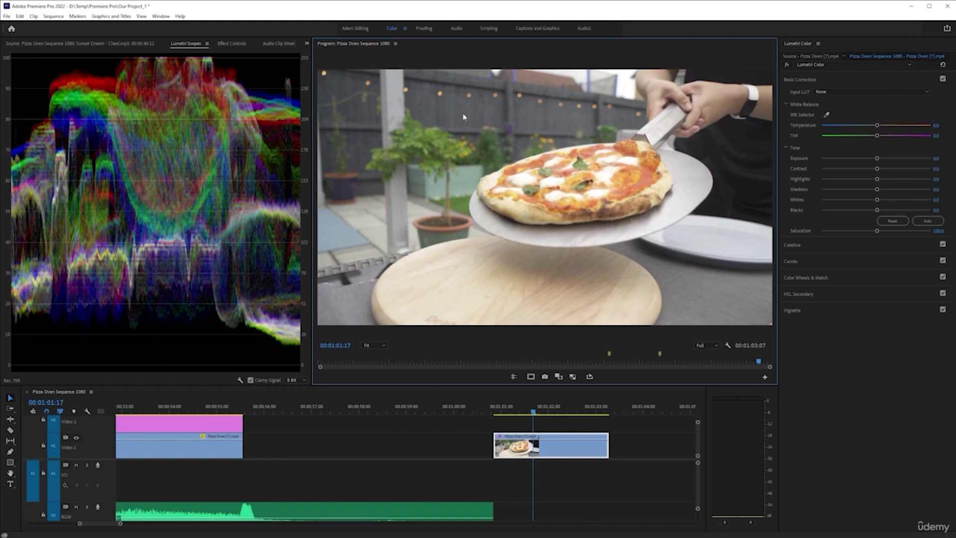
Lower the pizza clip's Highlights to about -18, undoing a trial at -100, and save the project
left_click_drag(879, 180, 870, 179)
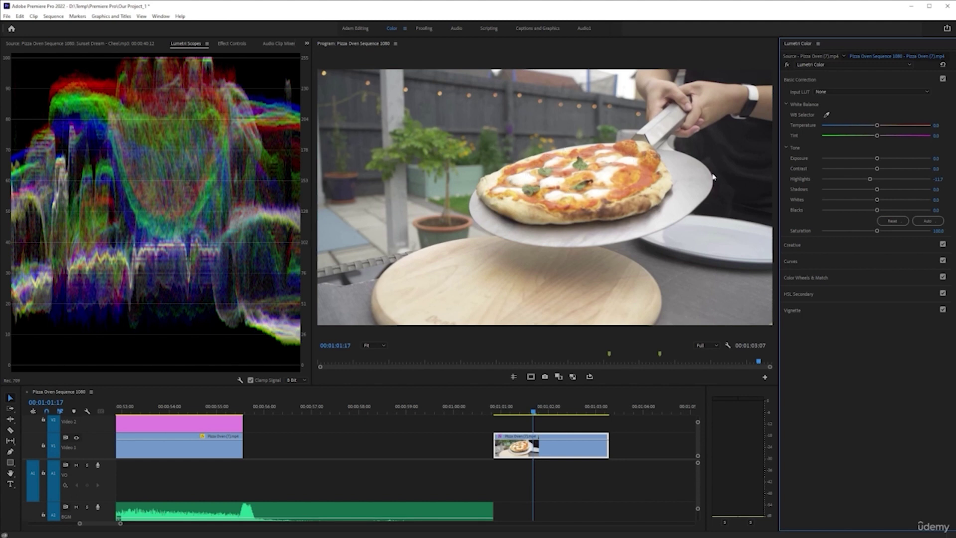
left_click_drag(870, 181, 867, 180)
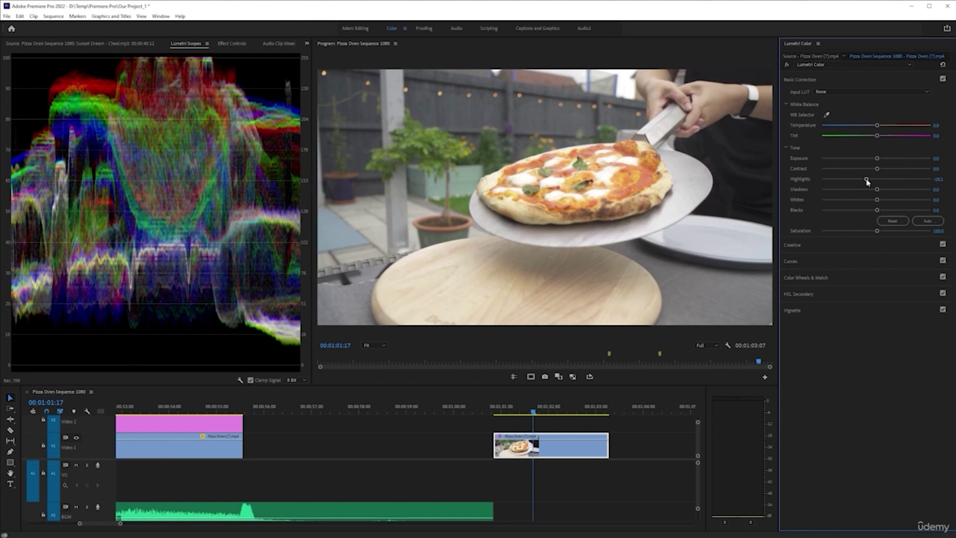
left_click_drag(867, 182, 819, 184)
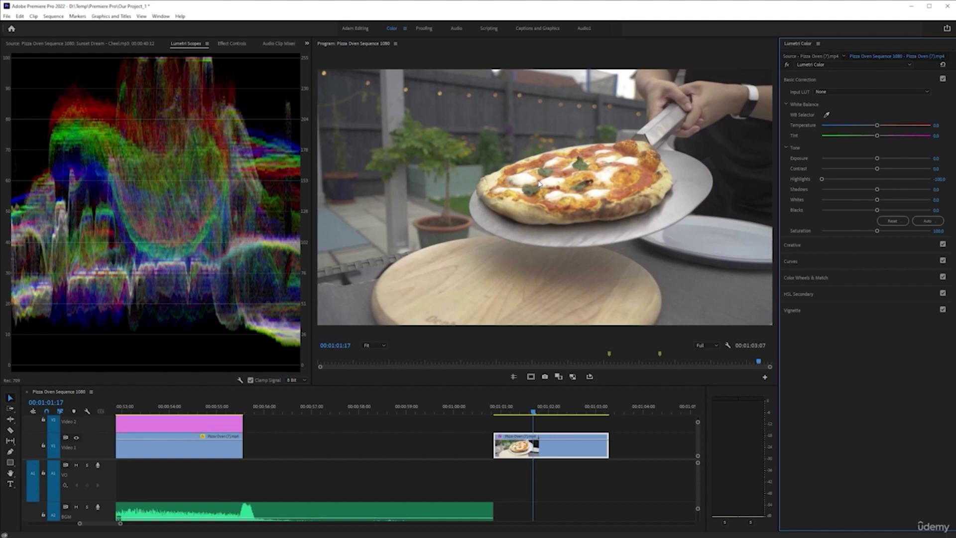
key("ctrl+z")
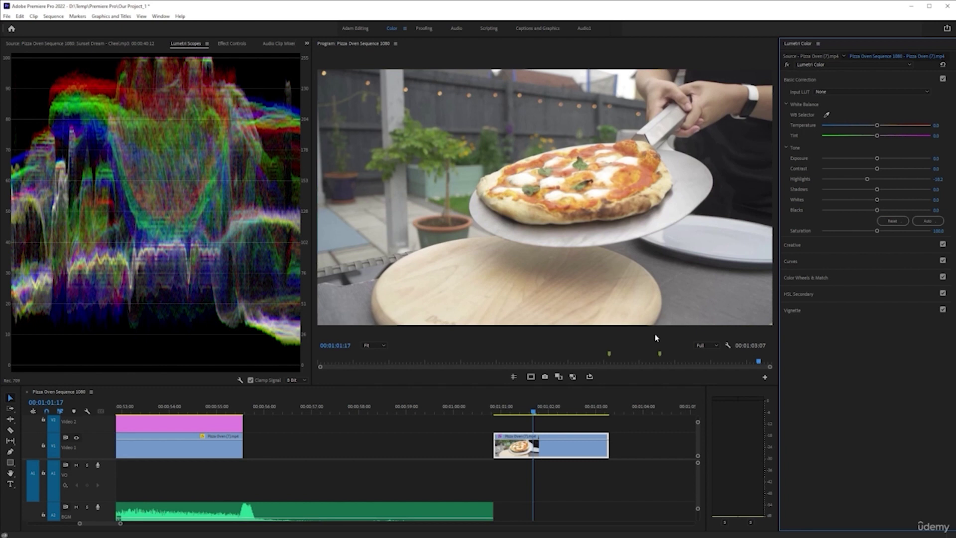
key("ctrl+s")
Open the Curves section and try desaturating the blues with a narrow dip in the Hue vs Sat curve
left_click(813, 248)
left_click(826, 333)
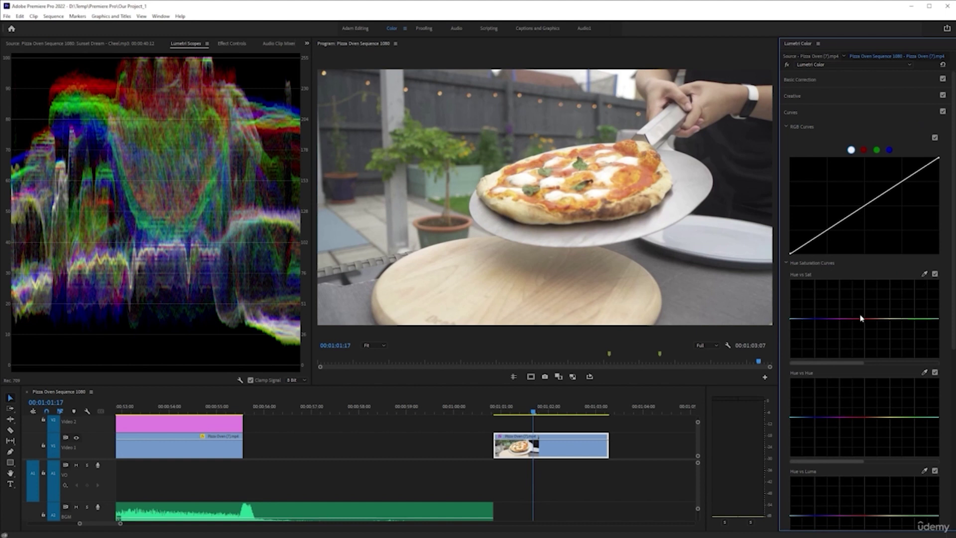
left_click(812, 319)
left_click_drag(812, 320, 816, 354)
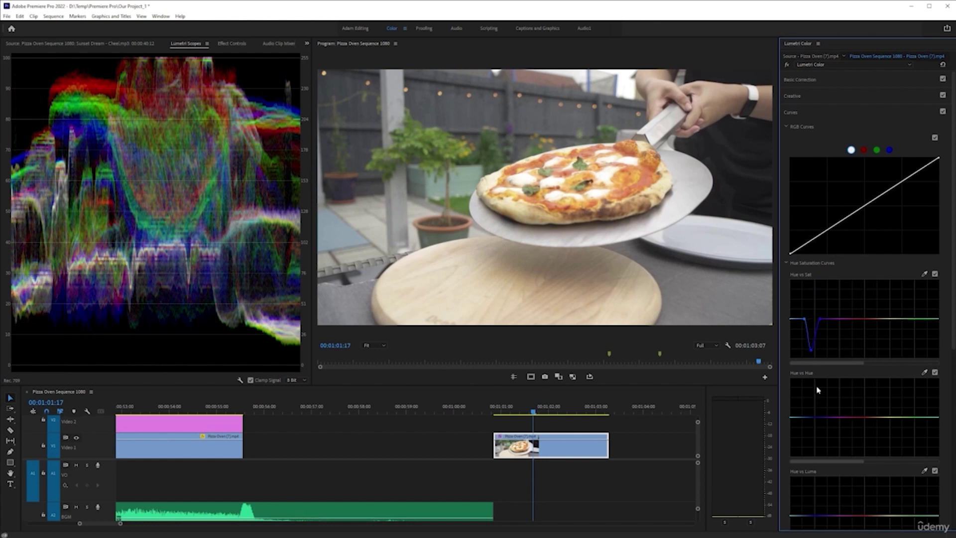
Try shifting the blues with a Hue vs Hue dip, compare it off and on, and undo both blue curve edits
left_click(806, 418)
left_click_drag(807, 418, 806, 454)
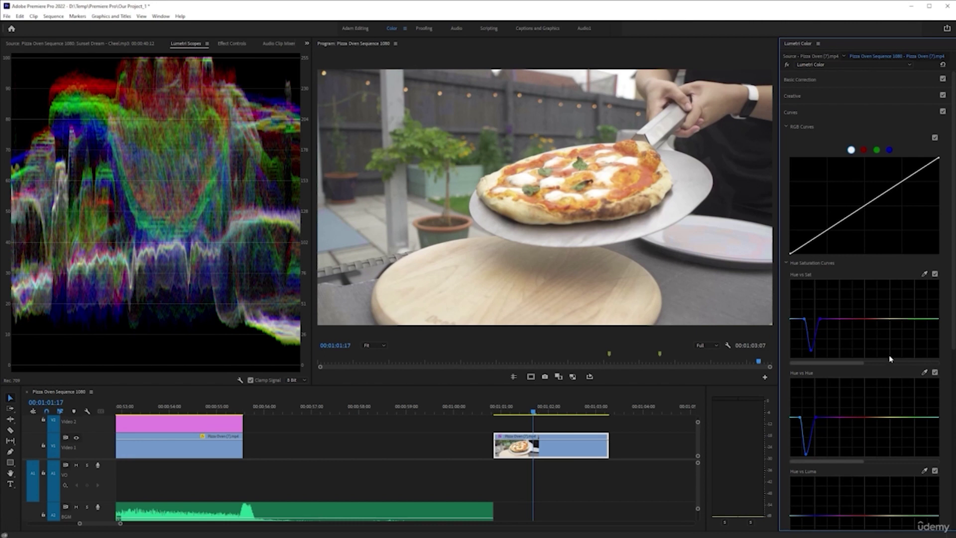
left_click(935, 372)
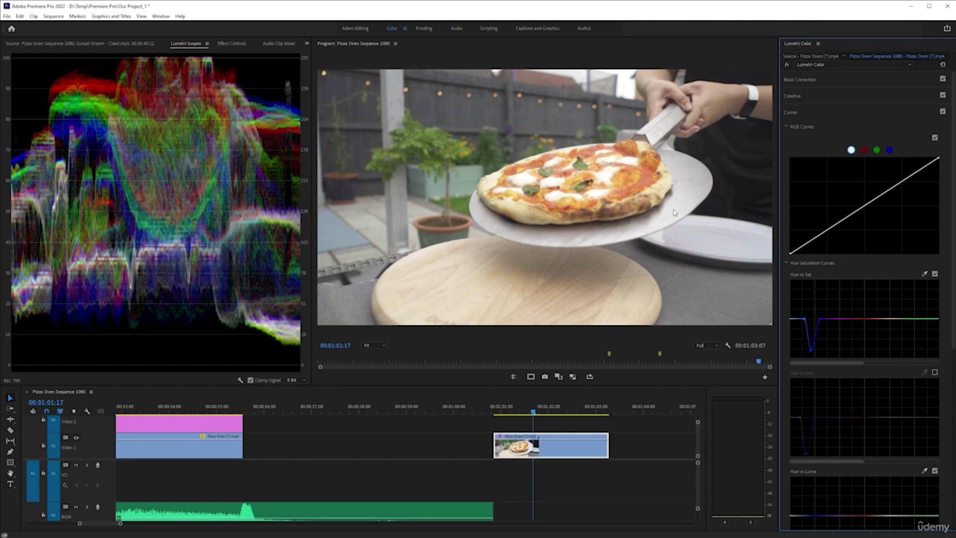
left_click(936, 372)
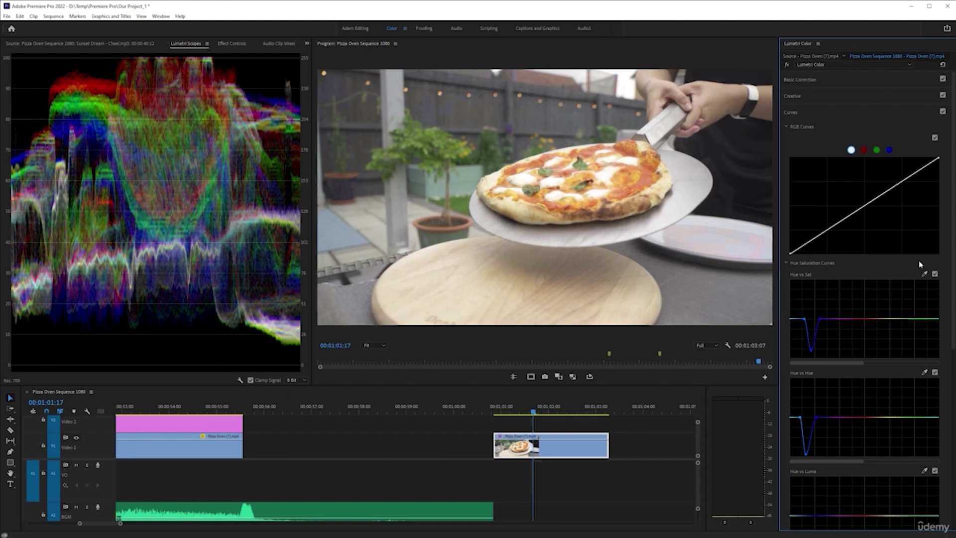
key("ctrl+z")
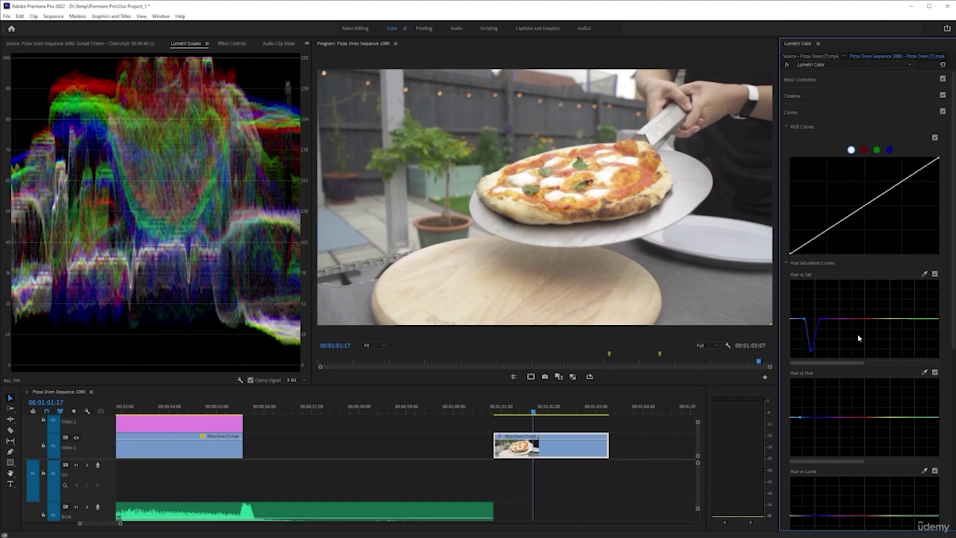
key("ctrl+z")
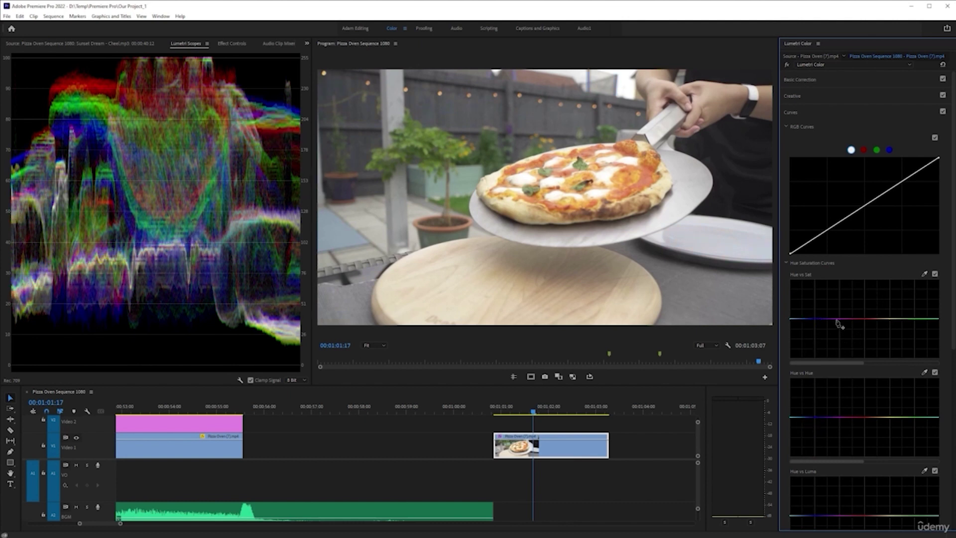
Try cutting the reds' saturation with a narrow dip to the bottom of the Hue vs Sat curve
left_click(851, 319)
left_click(867, 319)
left_click_drag(858, 319, 859, 364)
Try shifting the magenta-red hues with a narrow peak to the top of the Hue vs Hue curve
left_click(849, 418)
left_click(852, 420)
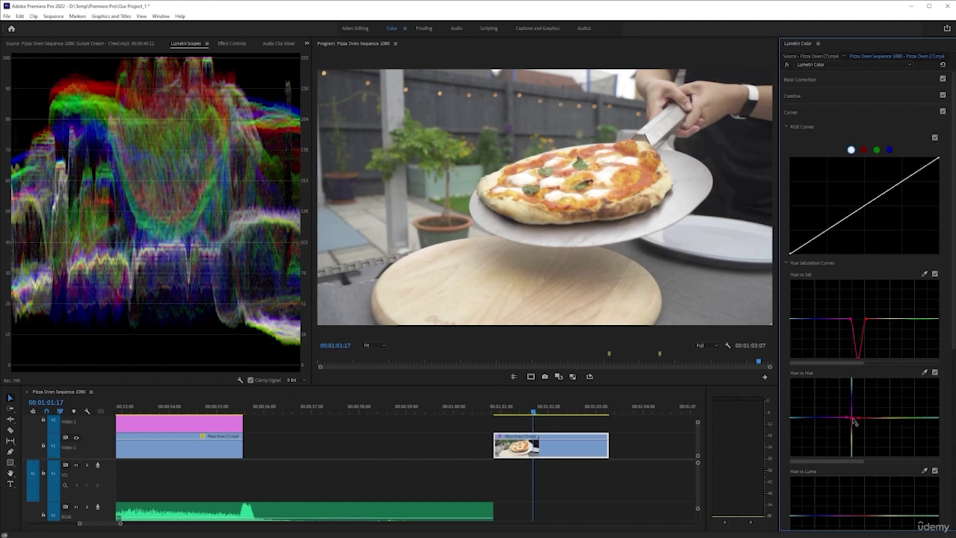
left_click_drag(854, 420, 861, 455)
left_click_drag(851, 451, 858, 339)
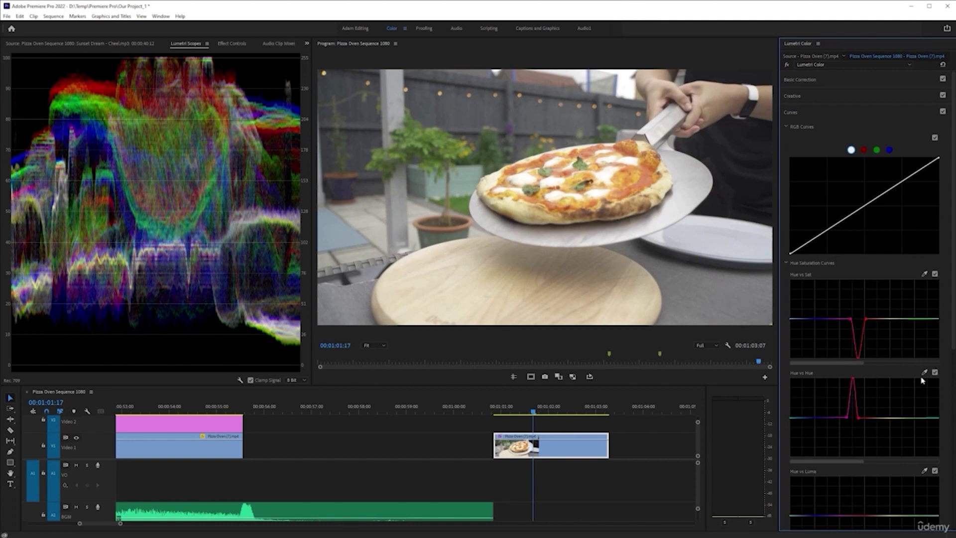
Reset the Hue vs Hue curve, try a small dip in its red-orange range, and undo the red curve edits
double_click(875, 406)
left_click(869, 417)
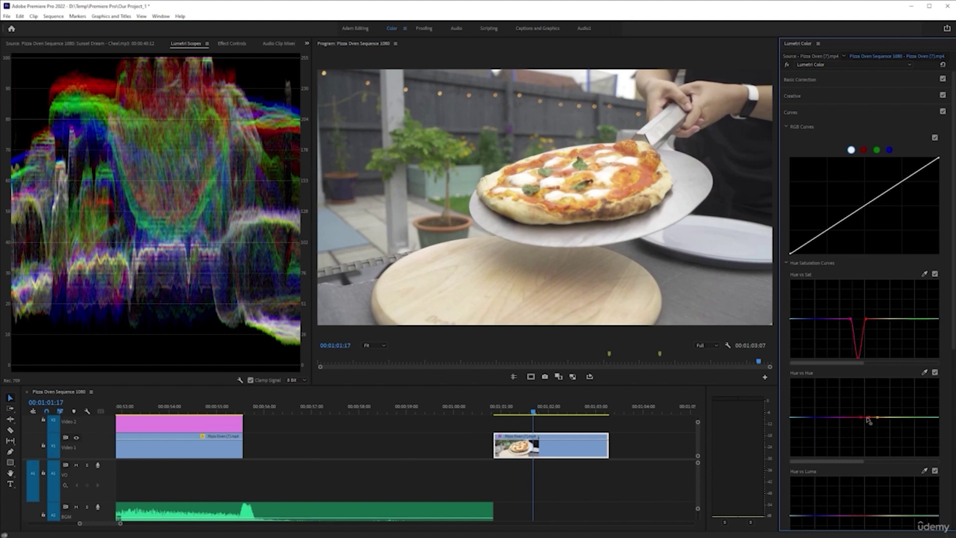
left_click_drag(869, 419, 870, 422)
left_click_drag(871, 422, 872, 433)
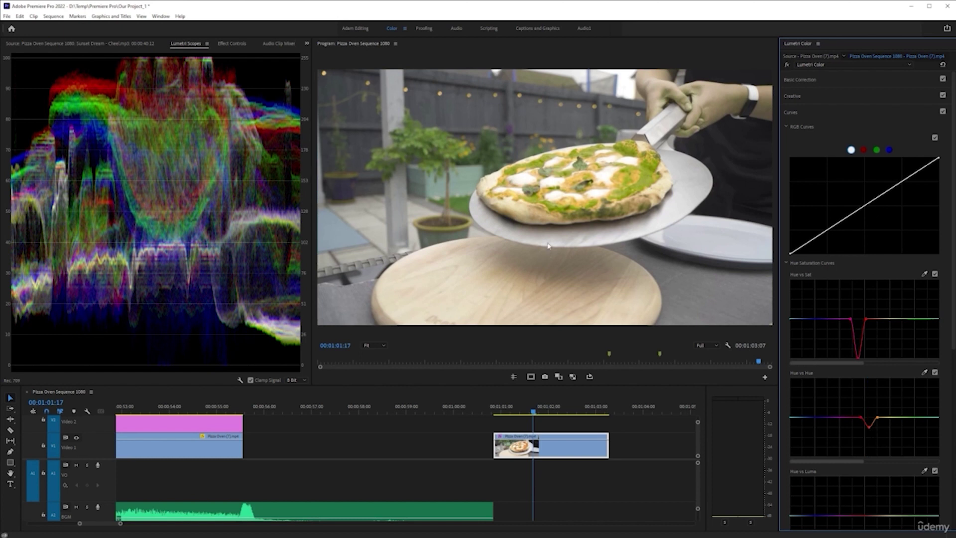
key("ctrl+z")
key("ctrl+z")
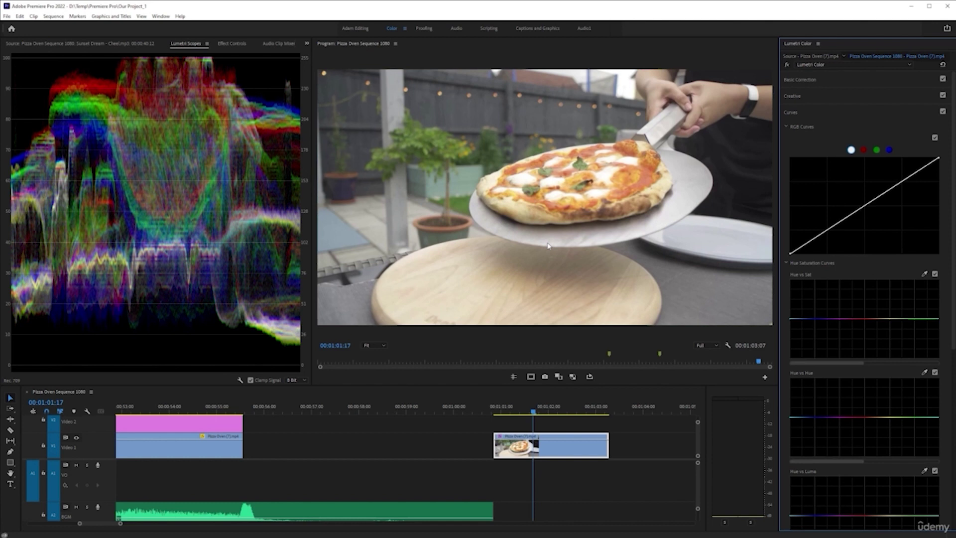
Move the playhead back to 00:01:01:15 and reopen the Basic Correction settings
key("Left")
key("Left")
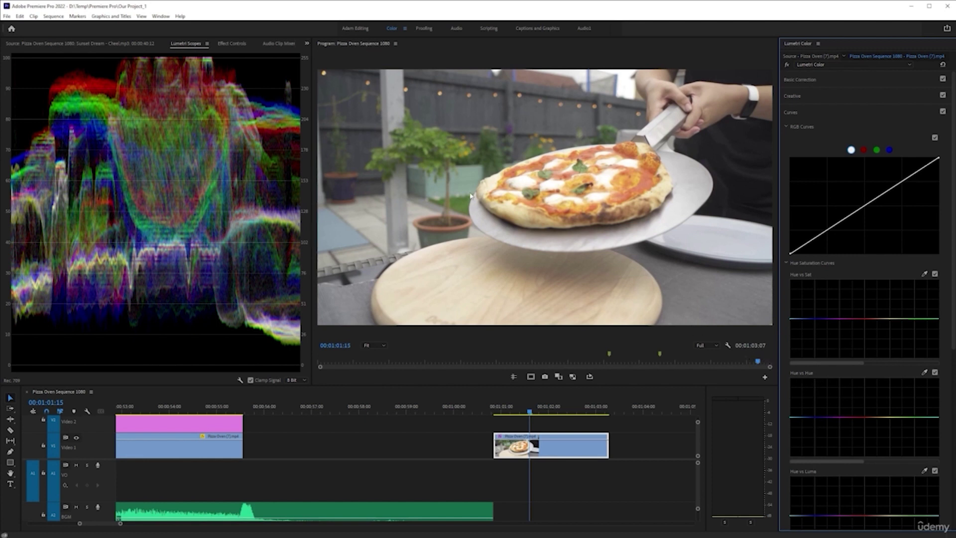
left_click(802, 80)
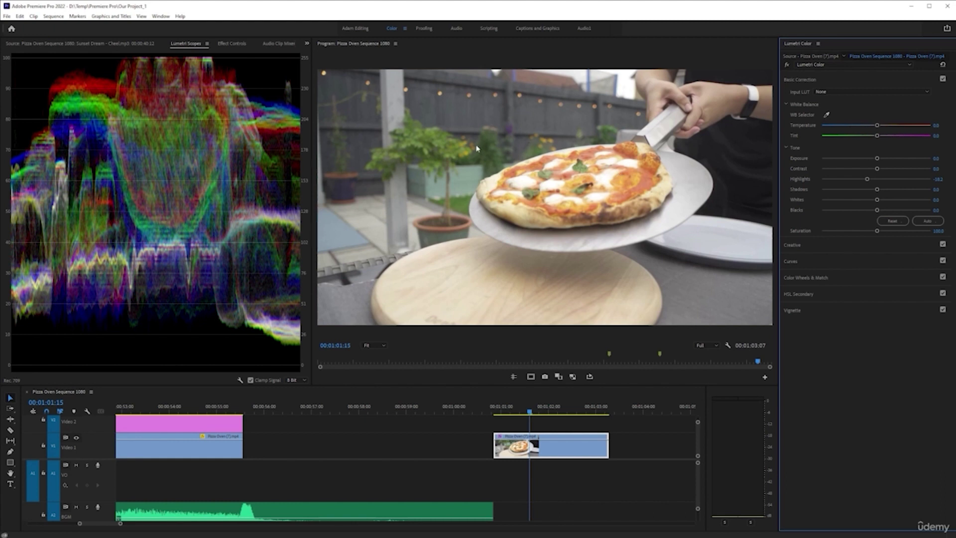
Try white balance with the WB Selector sampled on the metal pizza peel, compare by undoing and redoing, and leave it undone
left_click(827, 115)
left_click(691, 159)
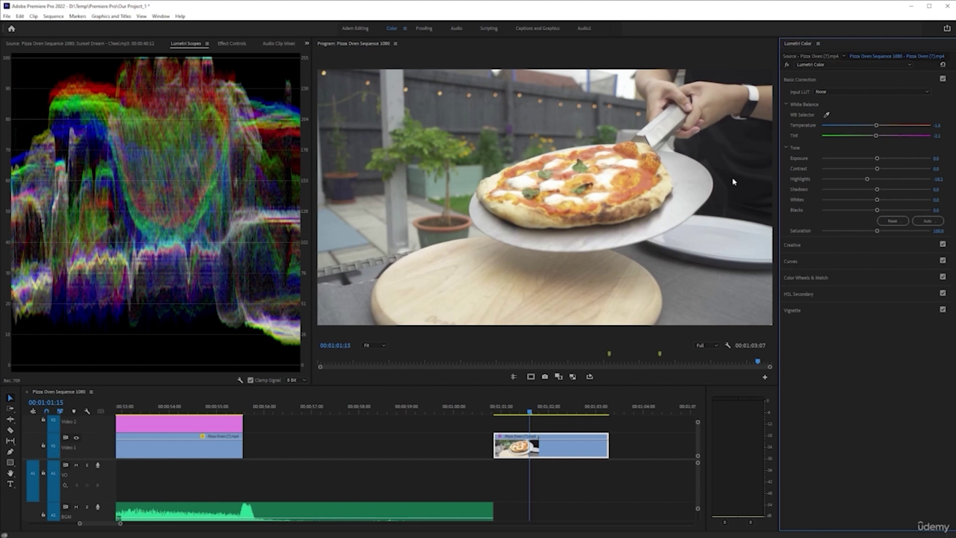
key("ctrl+z")
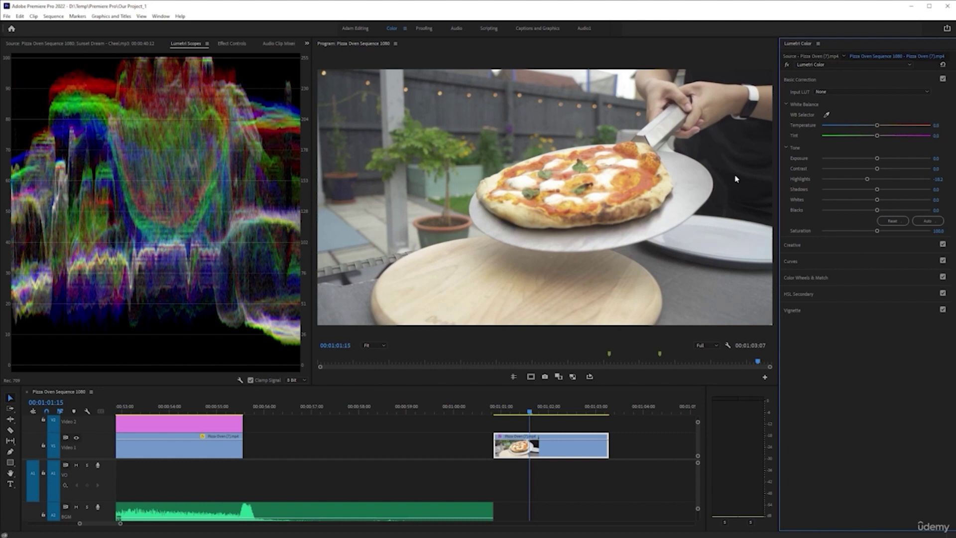
key("ctrl+shift+z")
key("ctrl+z")
key("ctrl+shift+z")
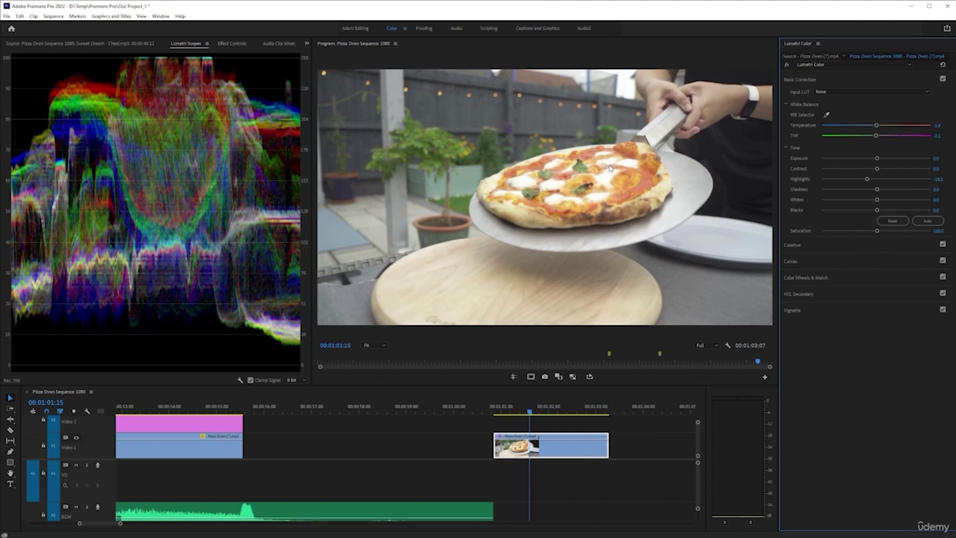
key("ctrl+z")
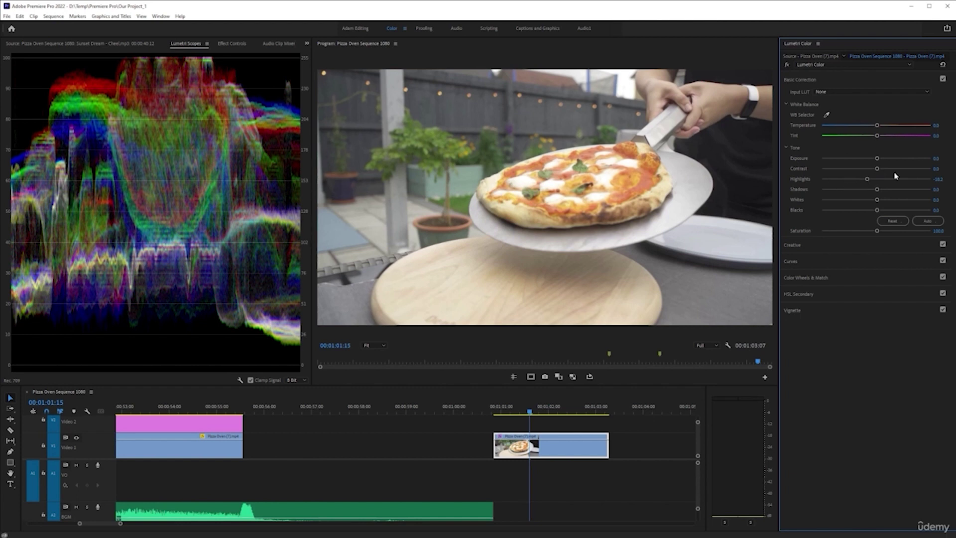
Try the contrast at 100, reset it, and set it to about 28.5 in Basic Correction
left_click_drag(878, 169, 934, 170)
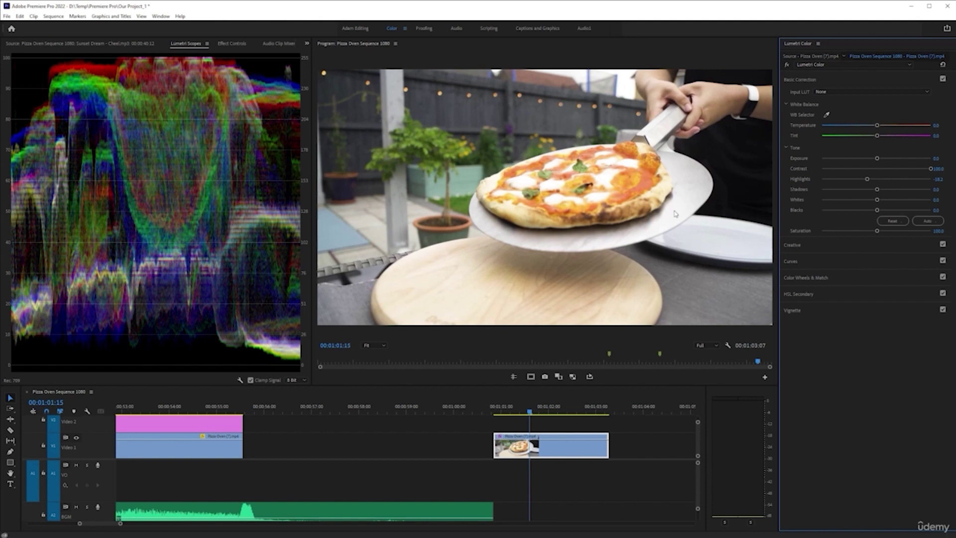
double_click(931, 169)
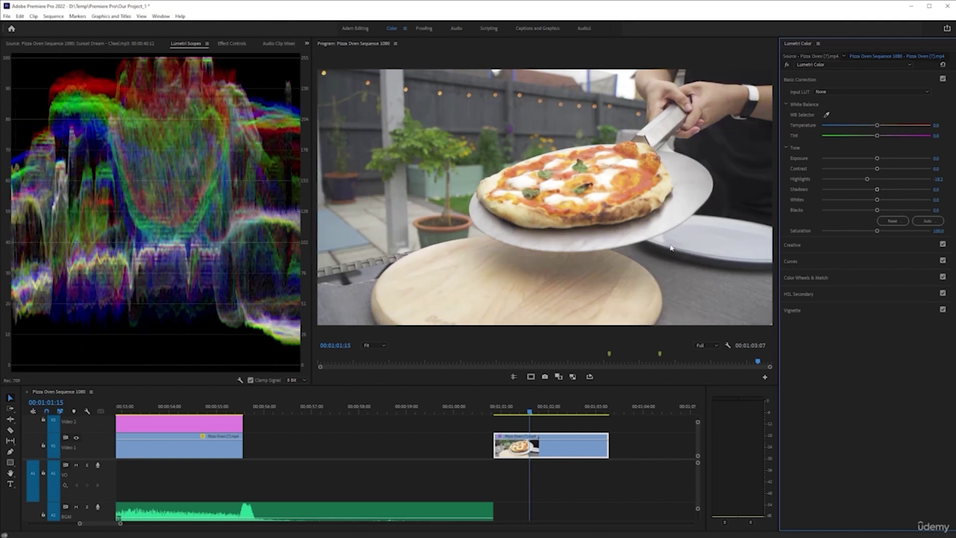
left_click_drag(878, 169, 892, 171)
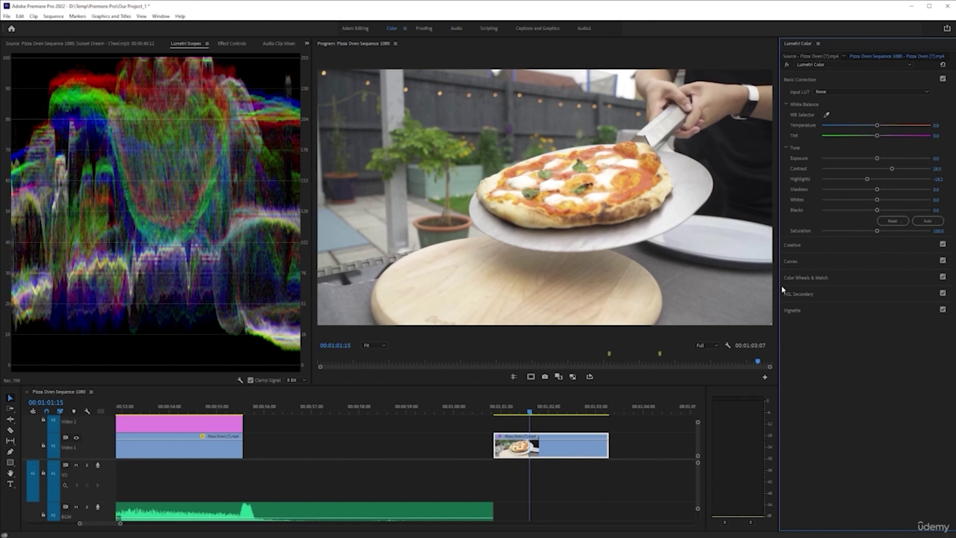
Try stronger shadow reductions on the pizza clip, reset the shadows, and set them to -19.0
left_click_drag(878, 190, 845, 191)
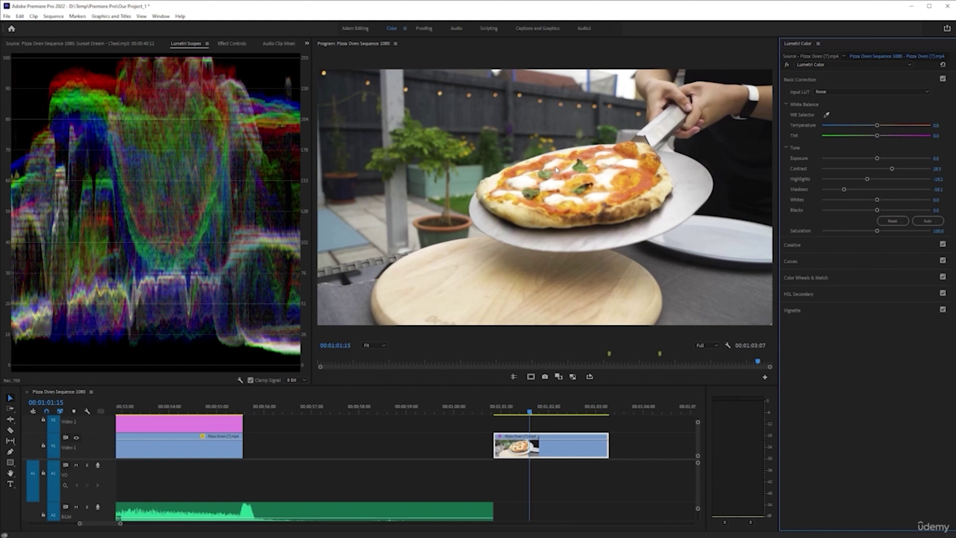
key("ctrl+s")
left_click_drag(846, 190, 860, 191)
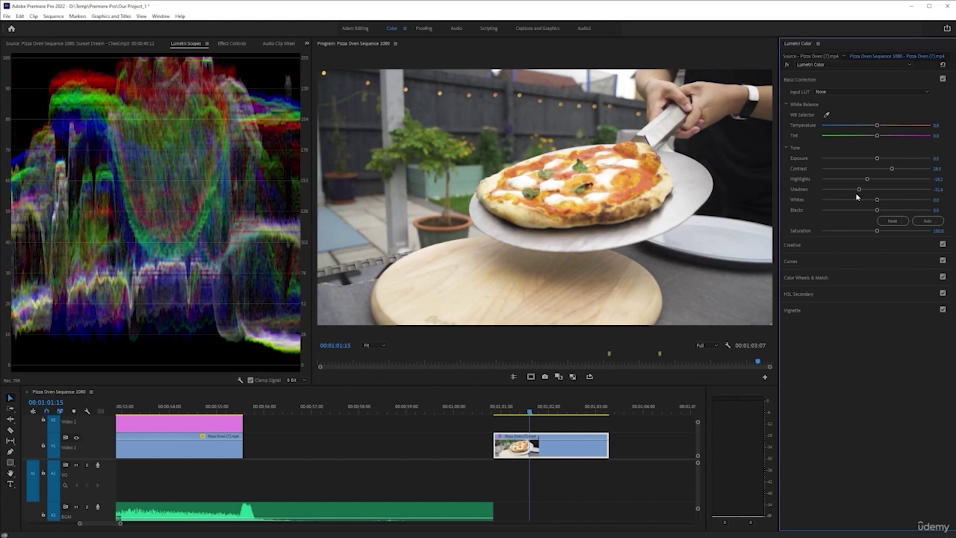
double_click(861, 192)
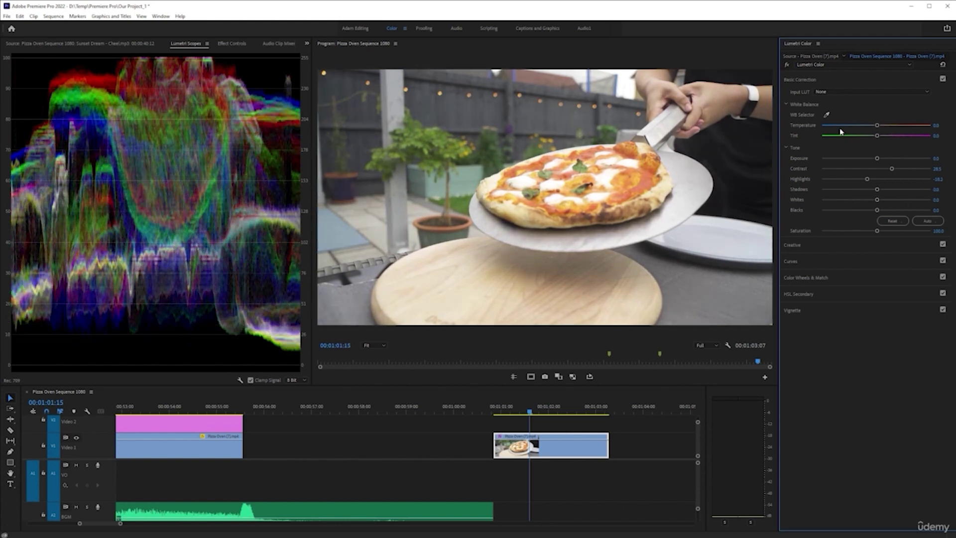
left_click_drag(878, 193, 866, 192)
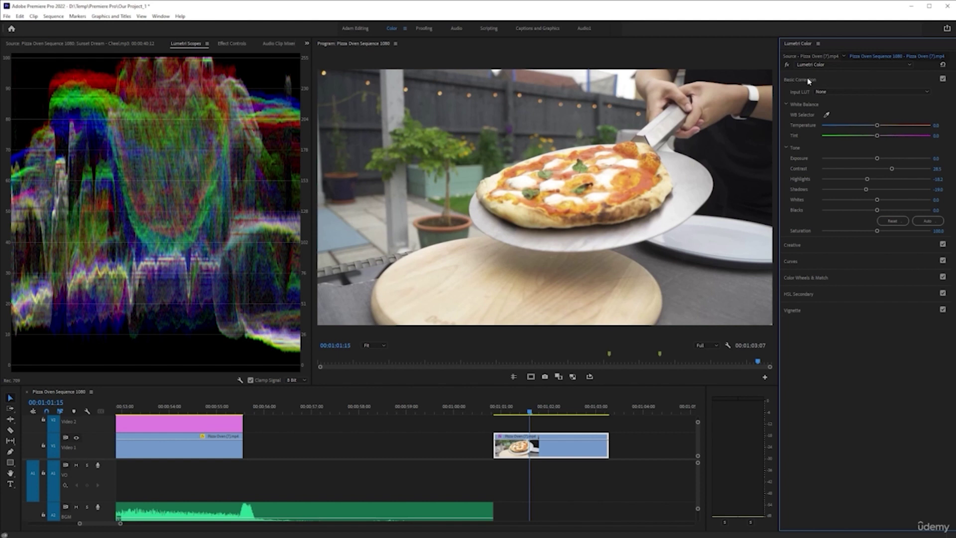
Compare the pizza clip with and without Basic Correction, and with the Lumetri Color effect bypassed in Effect Controls
left_click(943, 80)
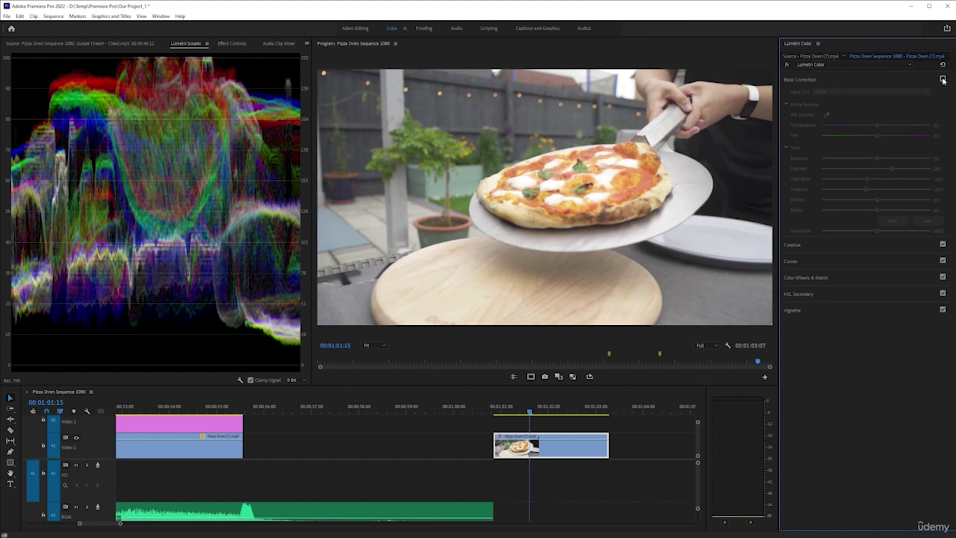
left_click(943, 79)
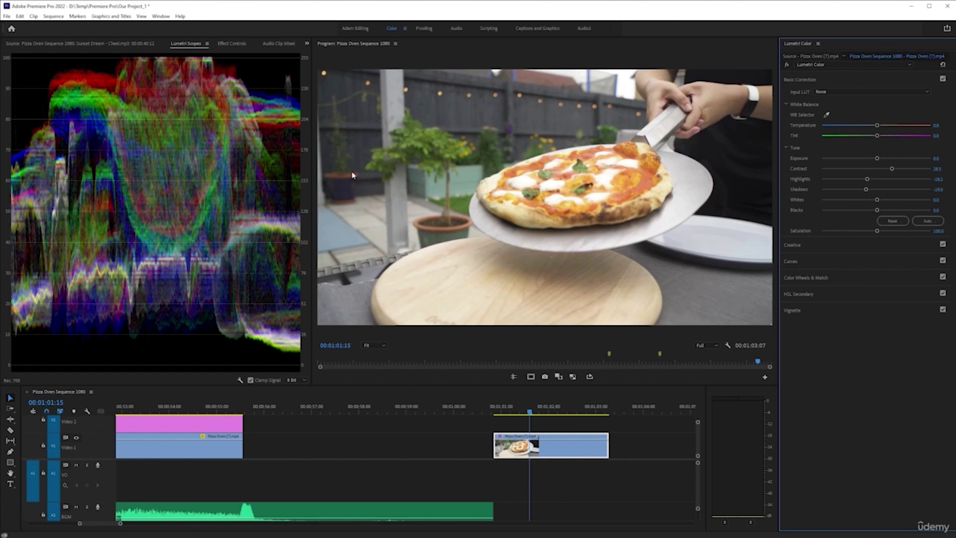
left_click(232, 44)
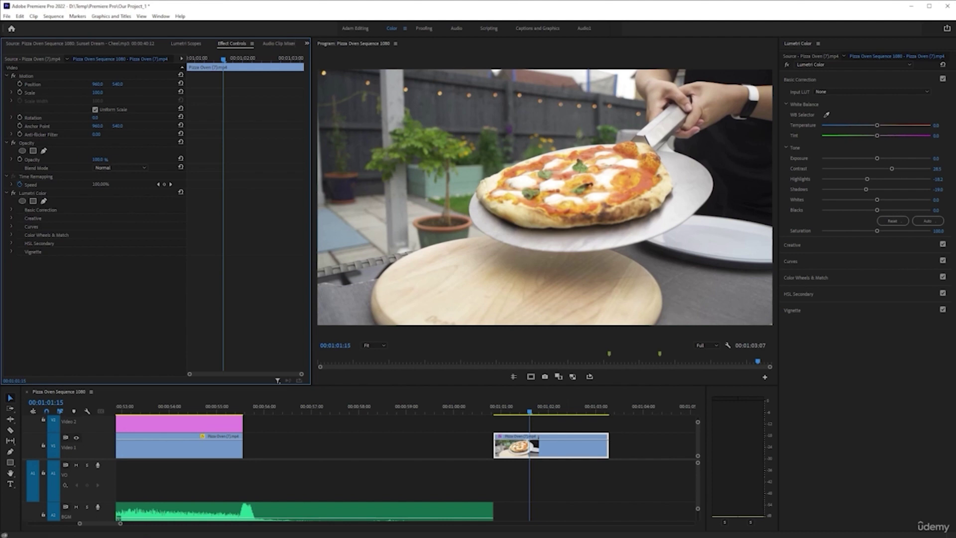
left_click(14, 194)
left_click(14, 195)
left_click(14, 194)
Switch to the custom editing workspace and bring up Effect Controls there
left_click(366, 30)
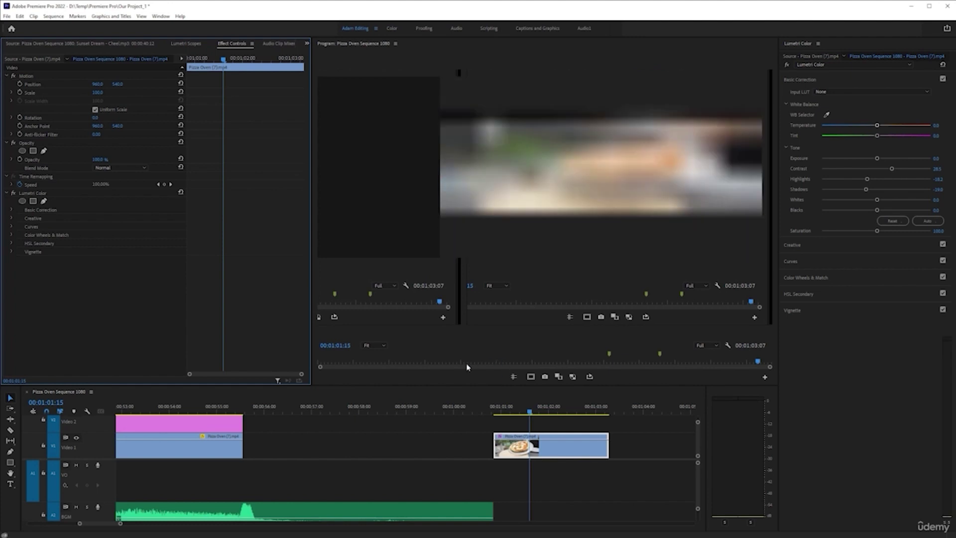
scroll(714, 404, "up", 3)
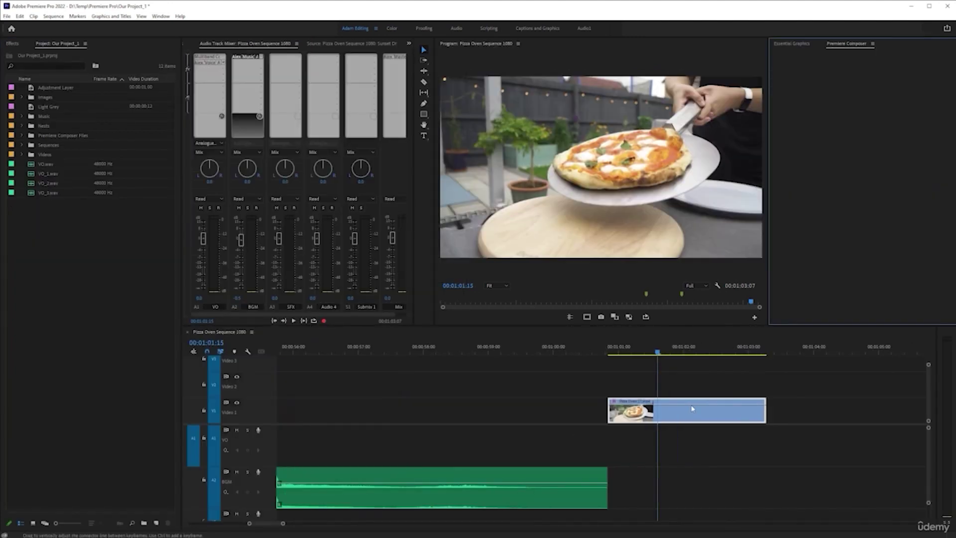
left_click(340, 46)
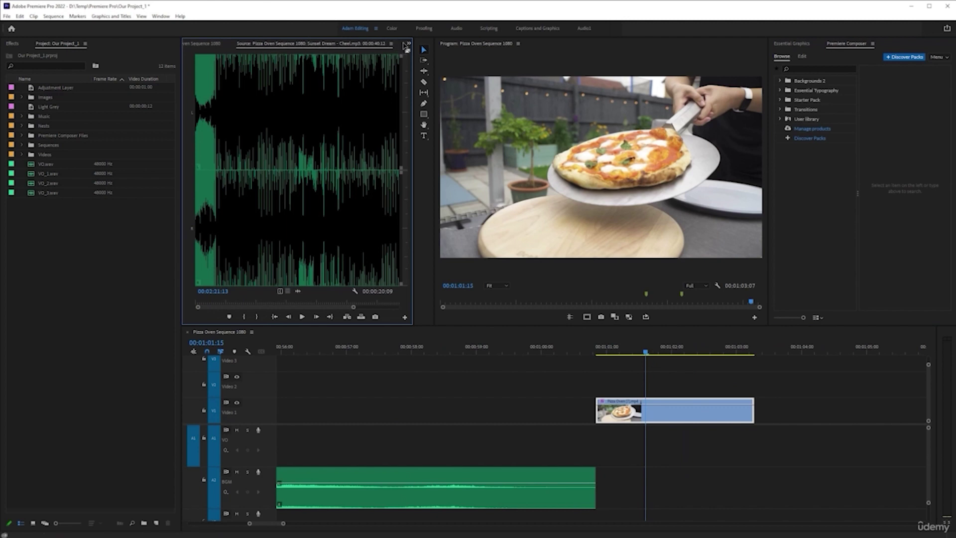
left_click(407, 45)
left_click(448, 53)
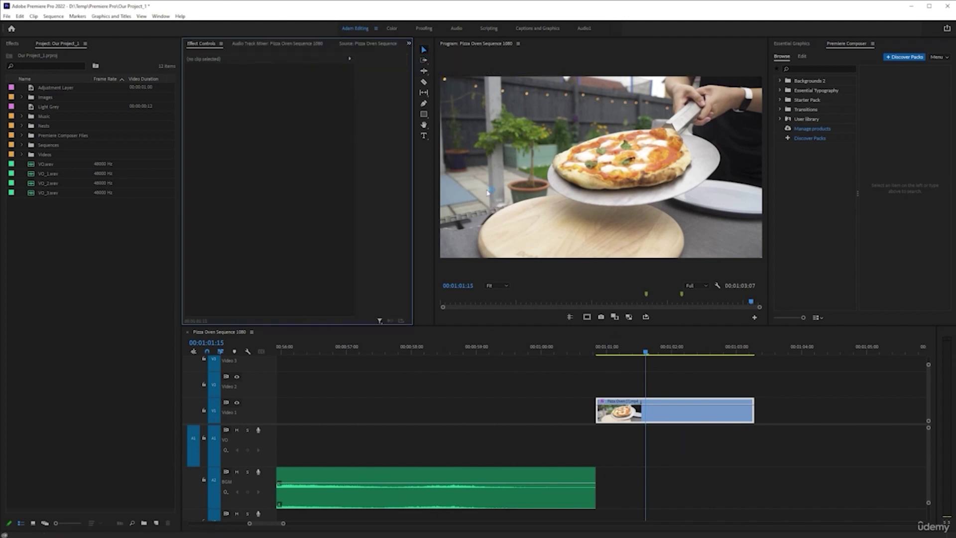
Select the pizza clip and toggle its Lumetri Color effect off and on to compare the image before and after
left_click(642, 420)
left_click(195, 194)
left_click(194, 194)
left_click(194, 193)
left_click(195, 193)
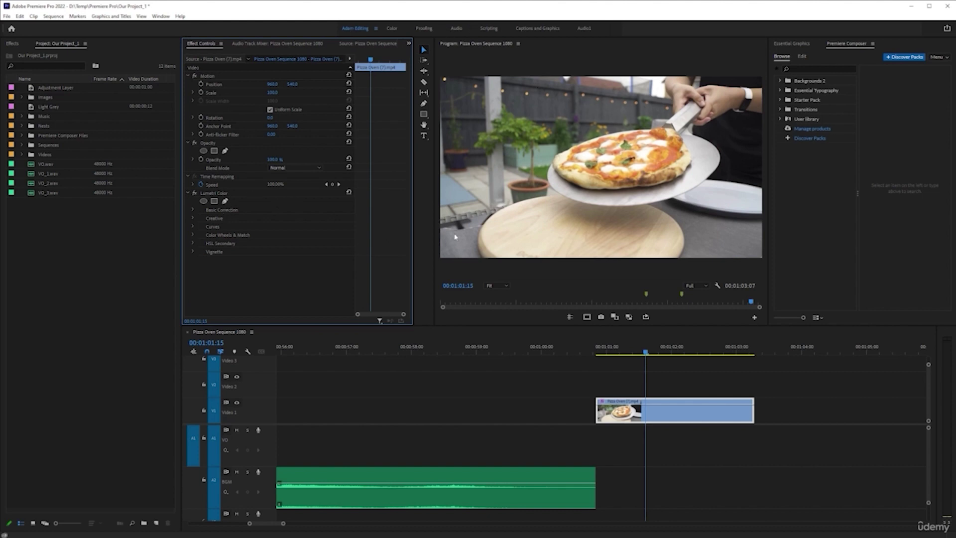
Expand Basic Correction under the Lumetri Color effect in Effect Controls and set its contrast to 46.5
left_click(193, 210)
scroll(294, 248, "down", 1)
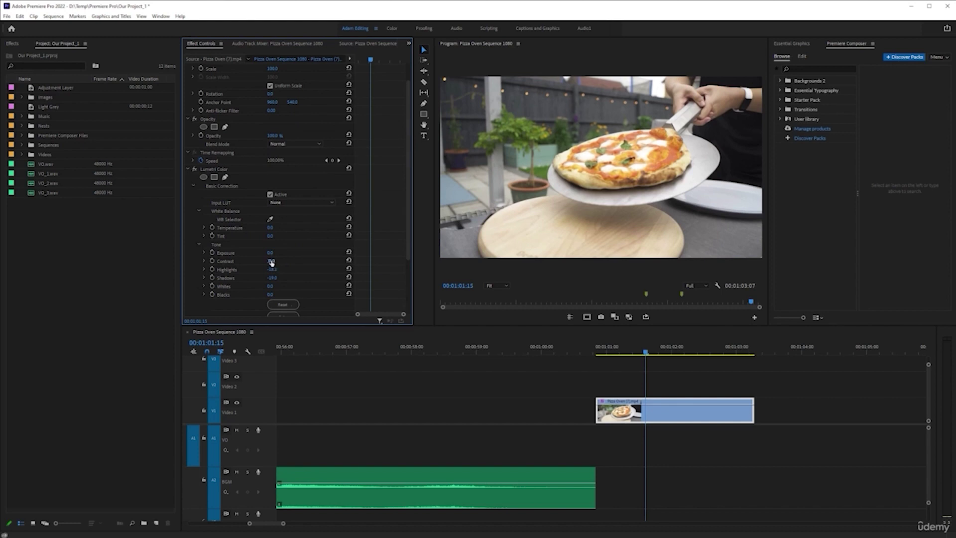
mouse_move(272, 262)
left_mouse_down()
mouse_move(441, 261)
mouse_move(269, 264)
mouse_move(284, 263)
left_mouse_up()
Return to the Color workspace and enlarge the pizza clip in the timeline
left_click(396, 31)
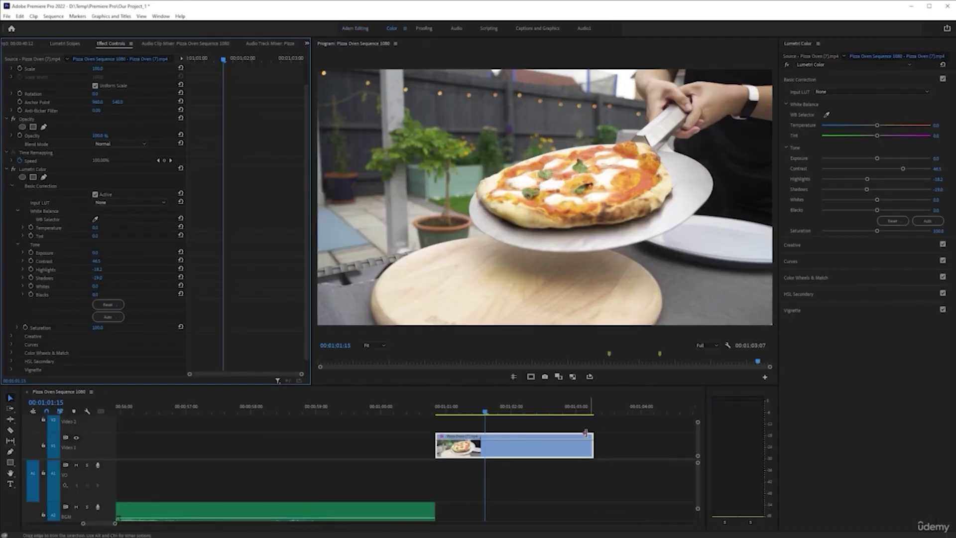
scroll(501, 438, "up", 3)
scroll(489, 447, "up", 1)
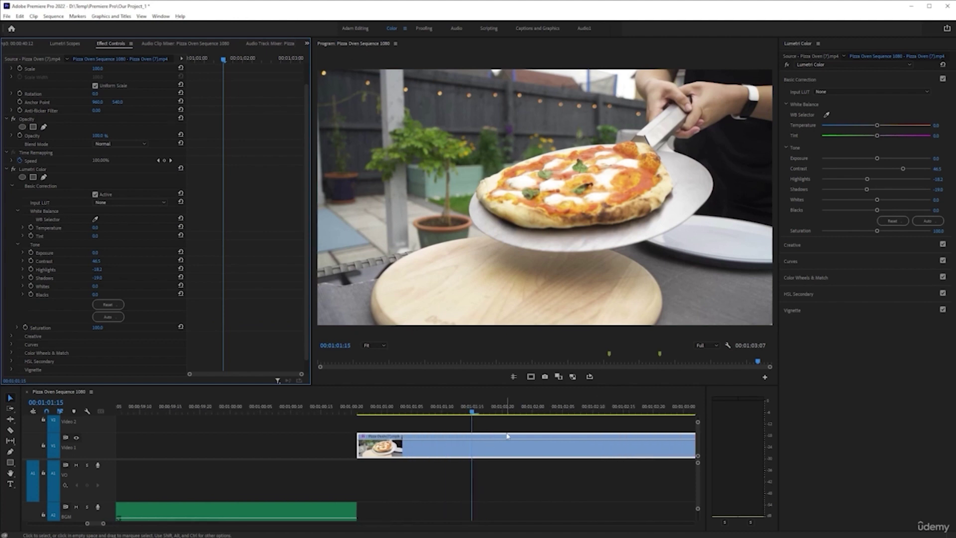
scroll(508, 436, "down", 4)
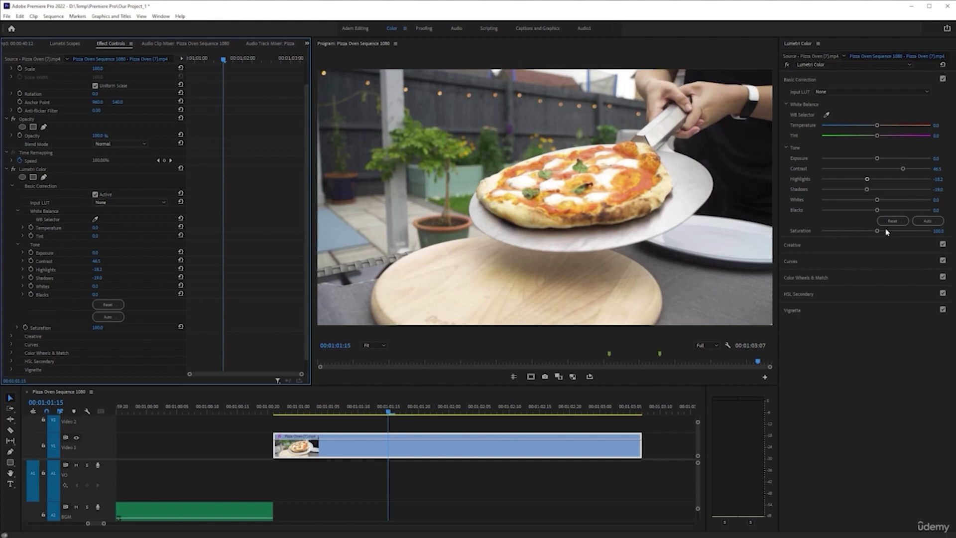
Try strongly raised saturation on the pizza clip and return it to 100
left_click_drag(879, 232, 950, 245)
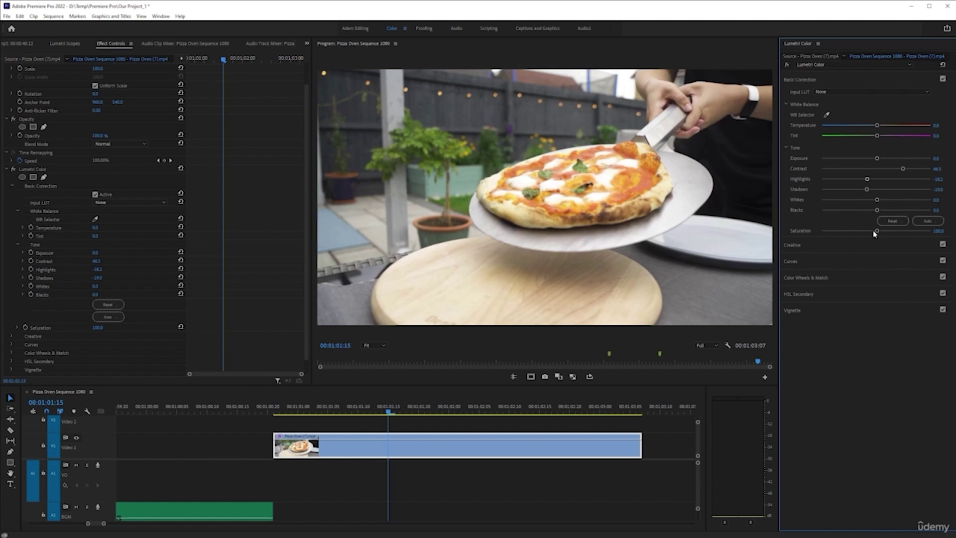
mouse_move(879, 234)
left_mouse_down()
mouse_move(921, 234)
mouse_move(877, 234)
left_mouse_up()
left_click_drag(878, 231, 923, 231)
Show the Lumetri Scopes, try the saturation at about 187 twice against the waveform, and undo it each time
left_click(72, 45)
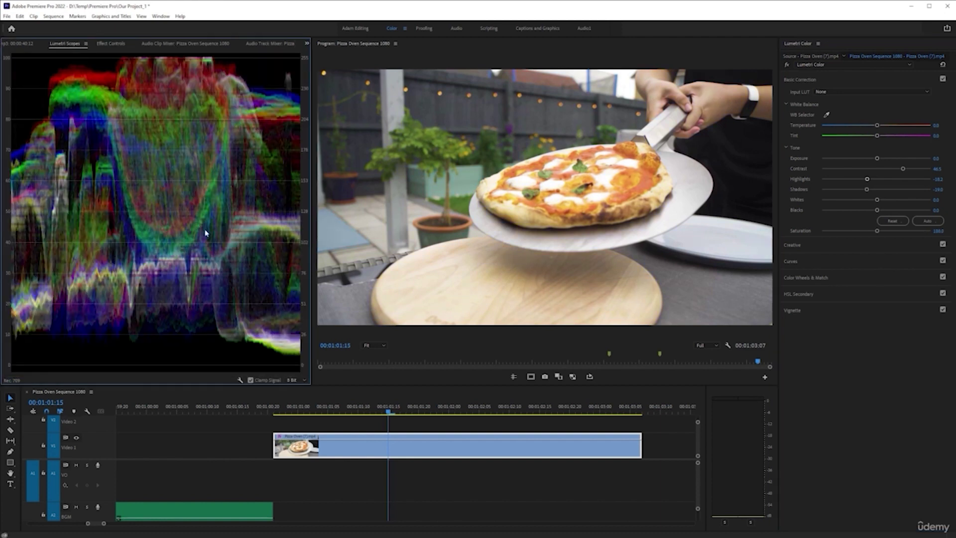
left_click_drag(878, 234, 925, 231)
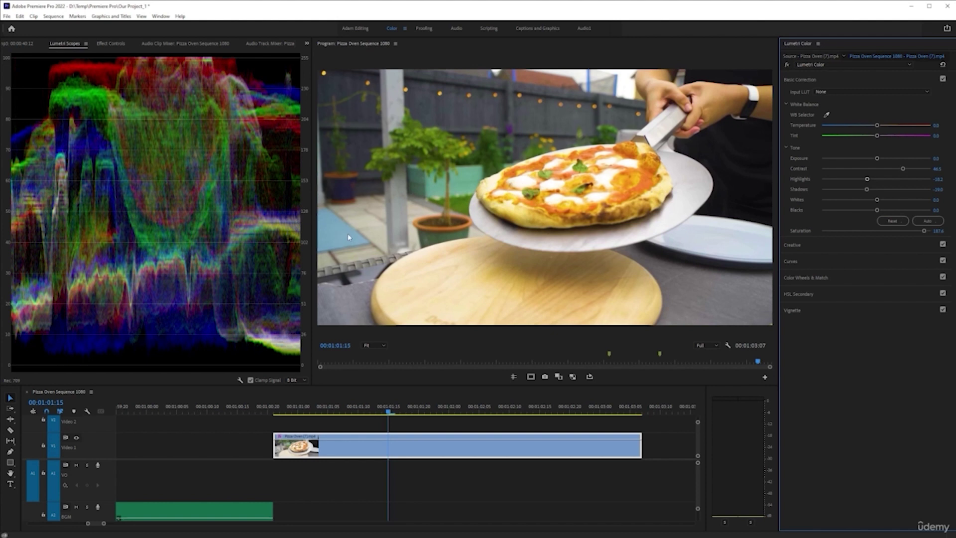
key("ctrl+z")
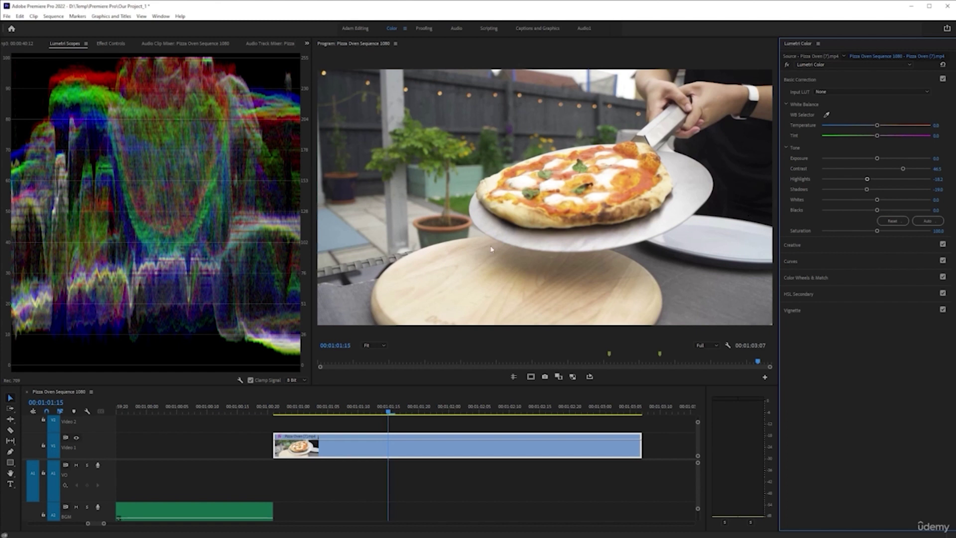
left_click_drag(877, 231, 926, 231)
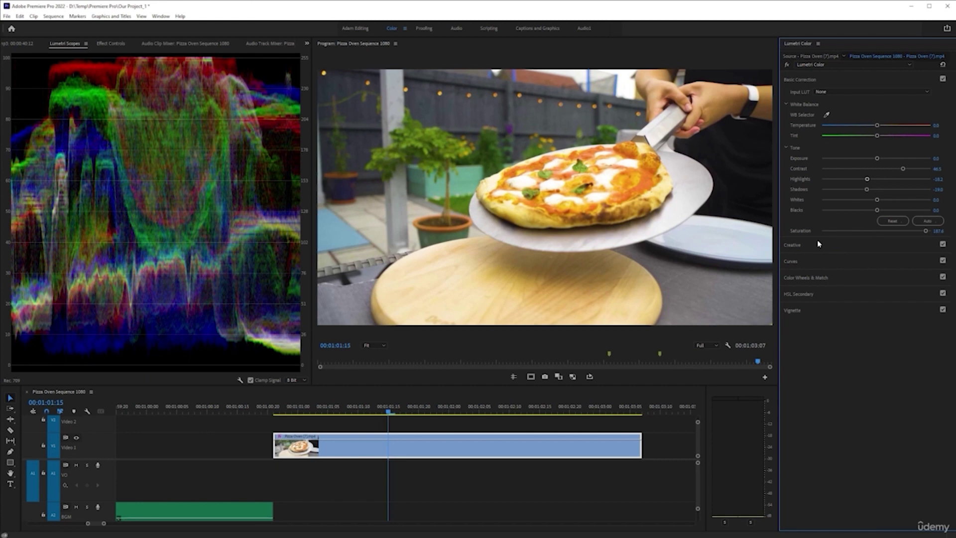
key("ctrl+z")
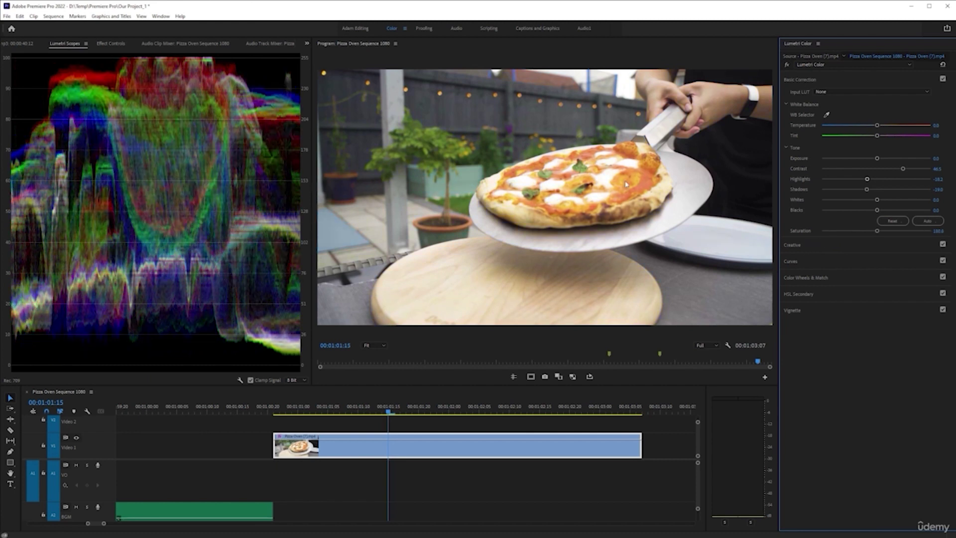
Compare the pizza clip and its waveform with Basic Correction disabled and enabled again
left_click(943, 79)
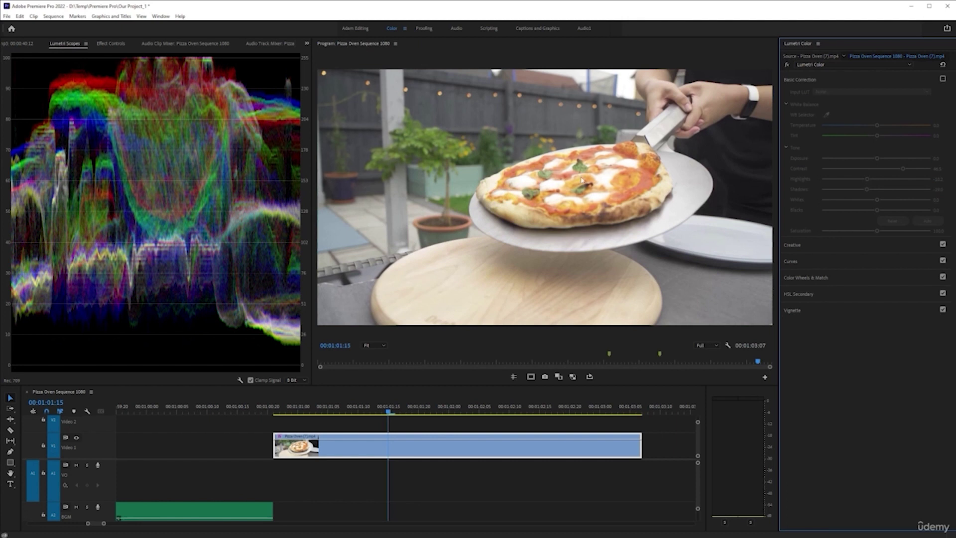
left_click(943, 79)
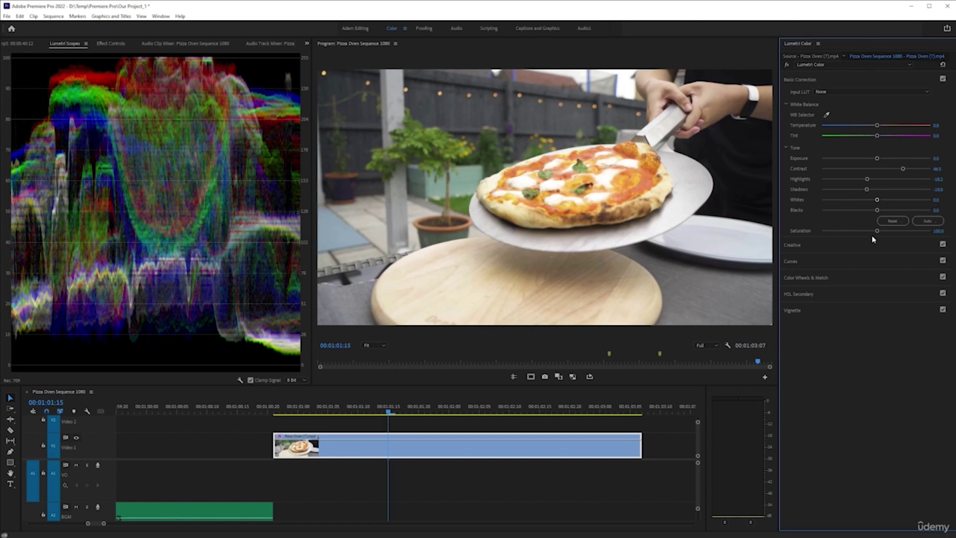
Look through the Color Wheels & Match, HSL Secondary, Vignette, Curves and Creative settings and return to Basic Correction
left_click(855, 279)
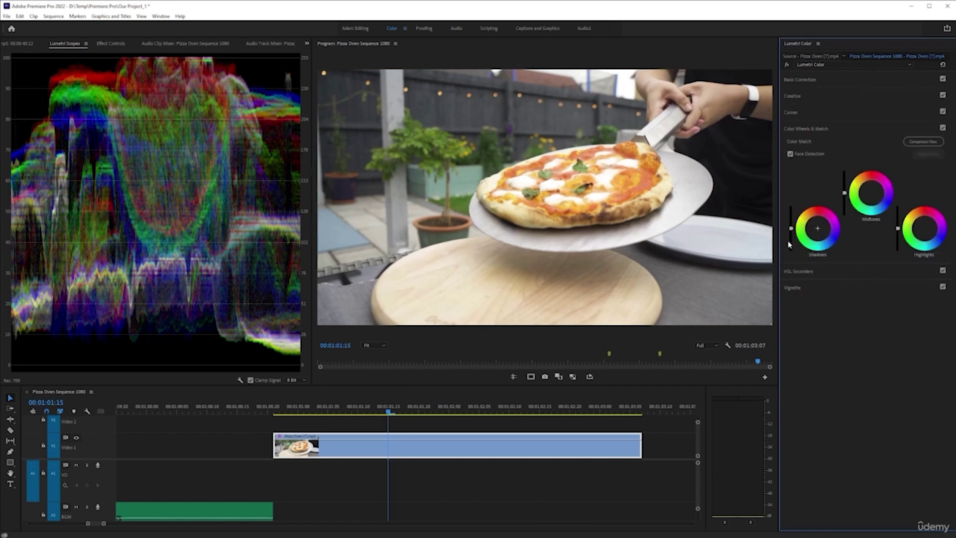
left_click(829, 277)
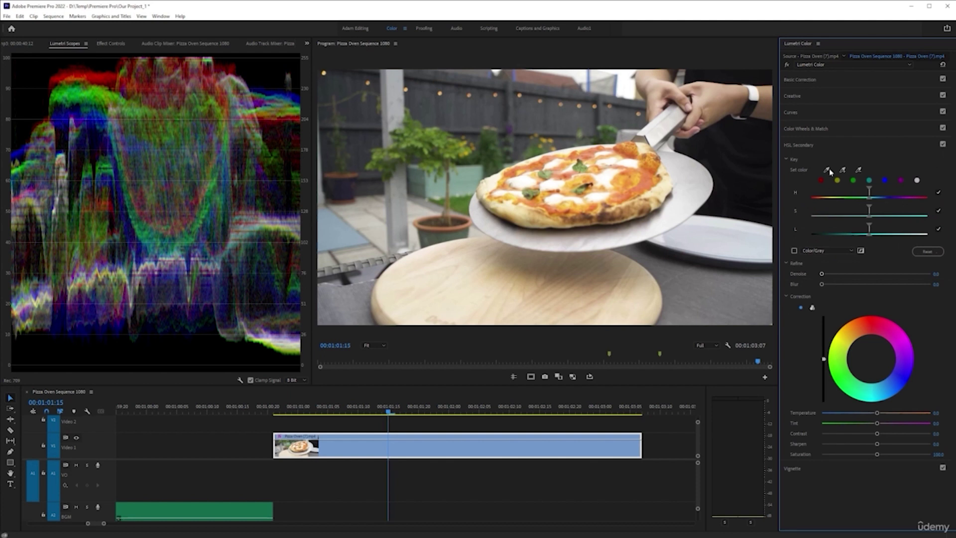
left_click(823, 146)
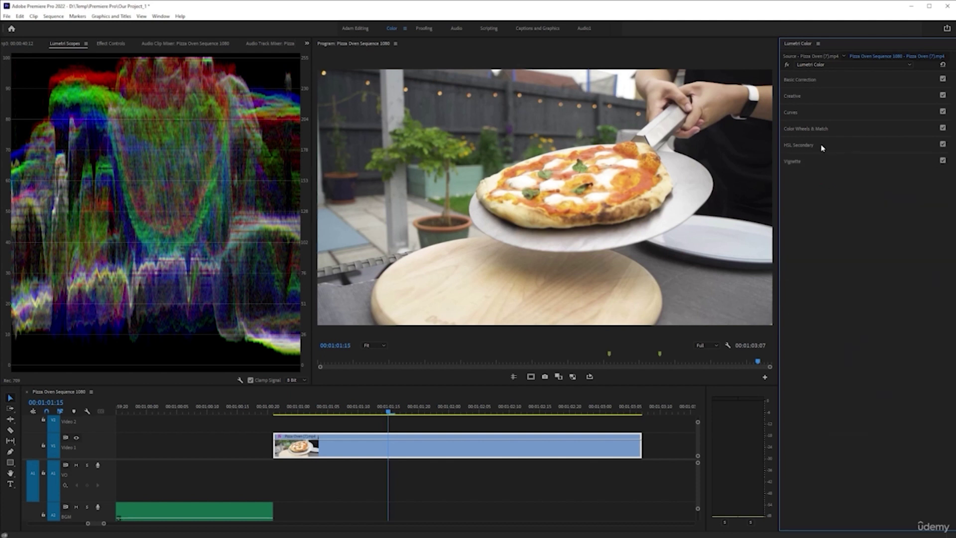
left_click(824, 162)
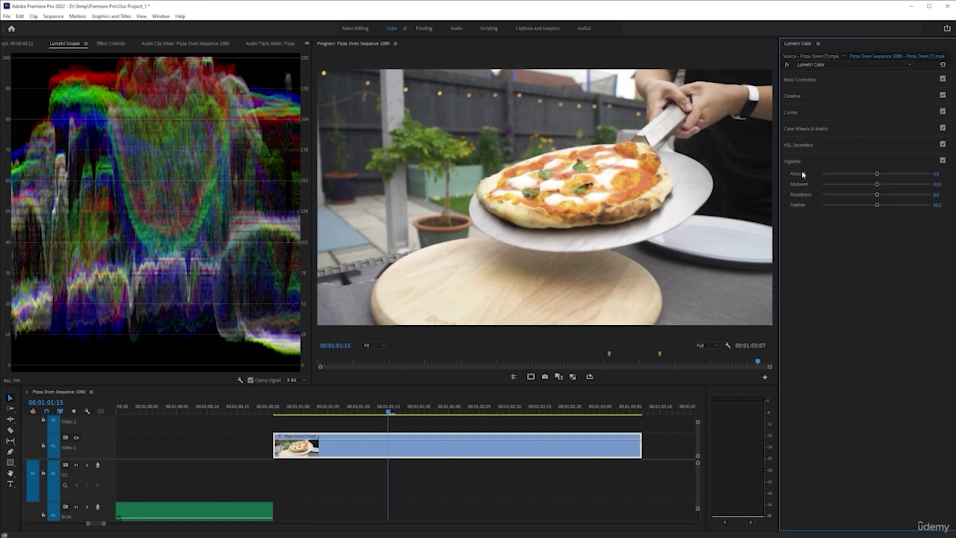
left_click(813, 112)
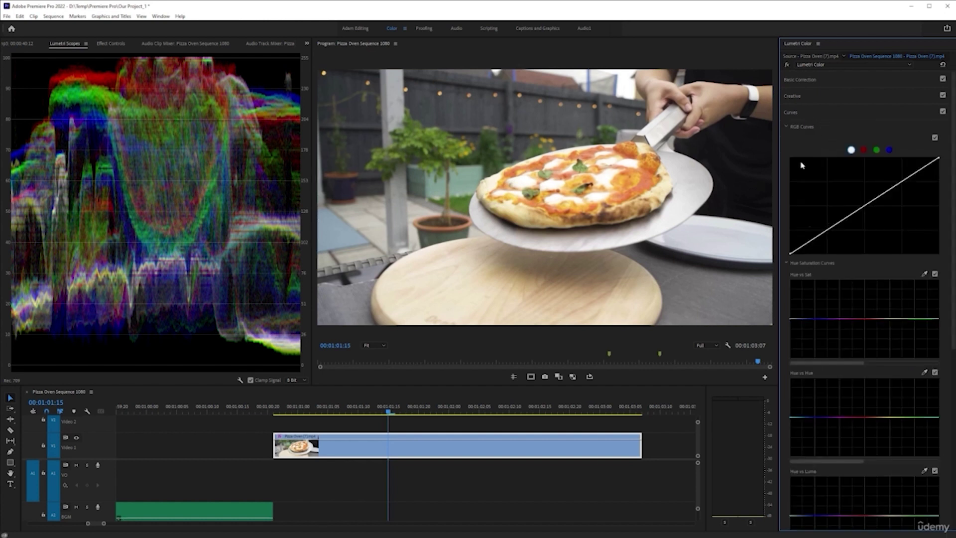
left_click(835, 98)
left_click(828, 80)
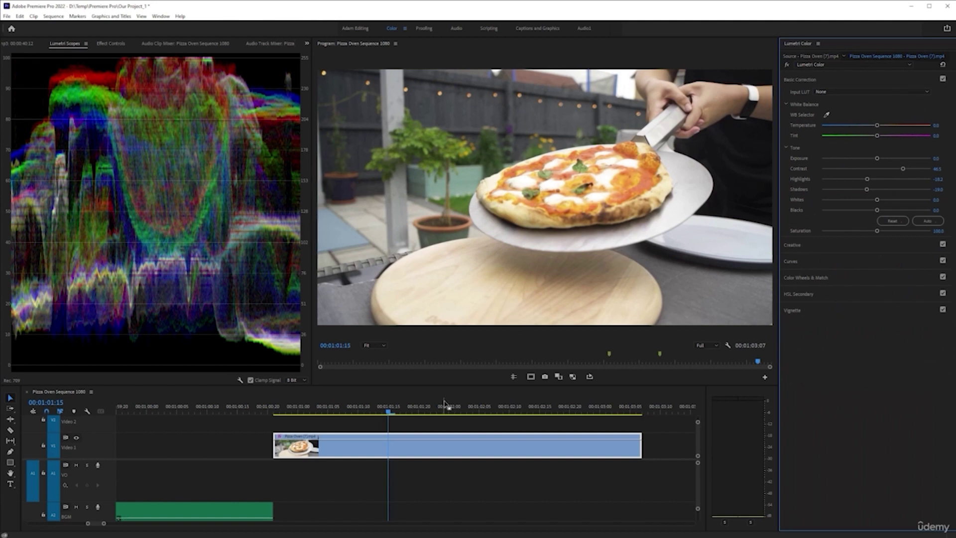
Save the project and turn off the pizza clip's Lumetri Color effect in Effect Controls to view the uncorrected image
key("ctrl+s")
key("minus")
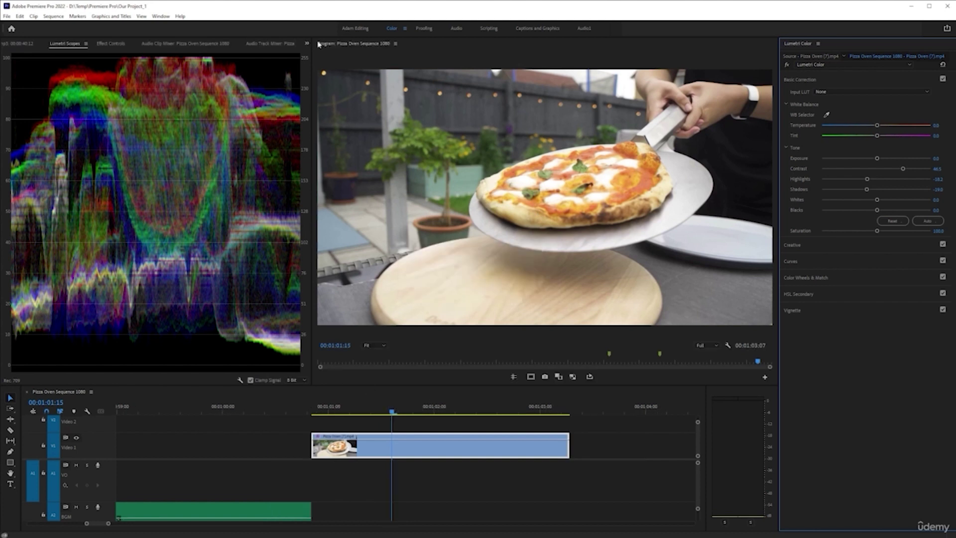
left_click(111, 44)
left_click(14, 170)
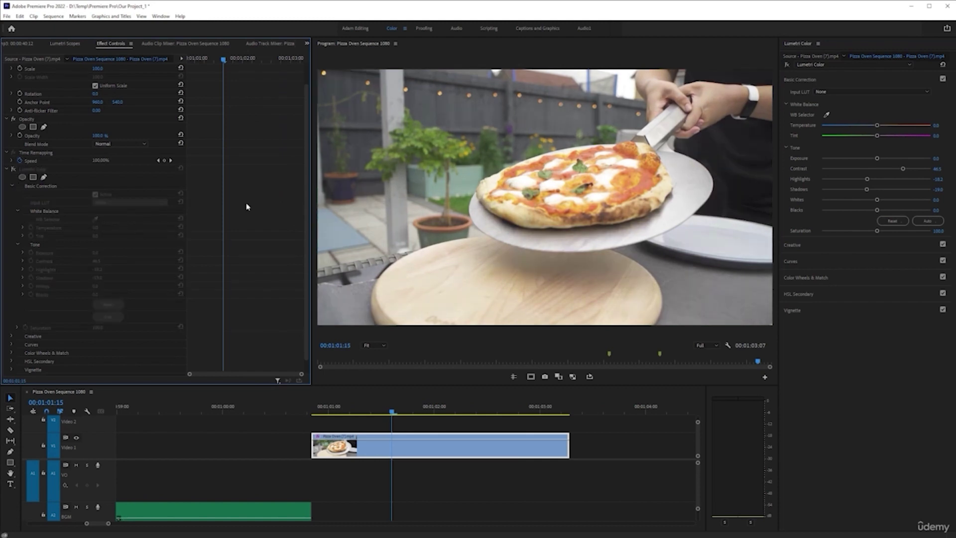
Turn the pizza clip's Lumetri Color effect back on and return the playhead to the clip's start
left_click(13, 169)
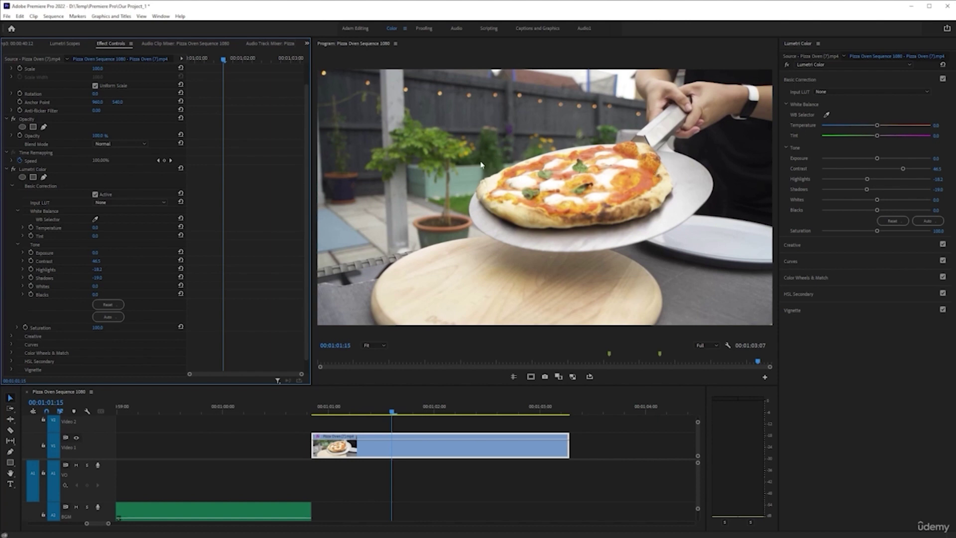
left_click(313, 410)
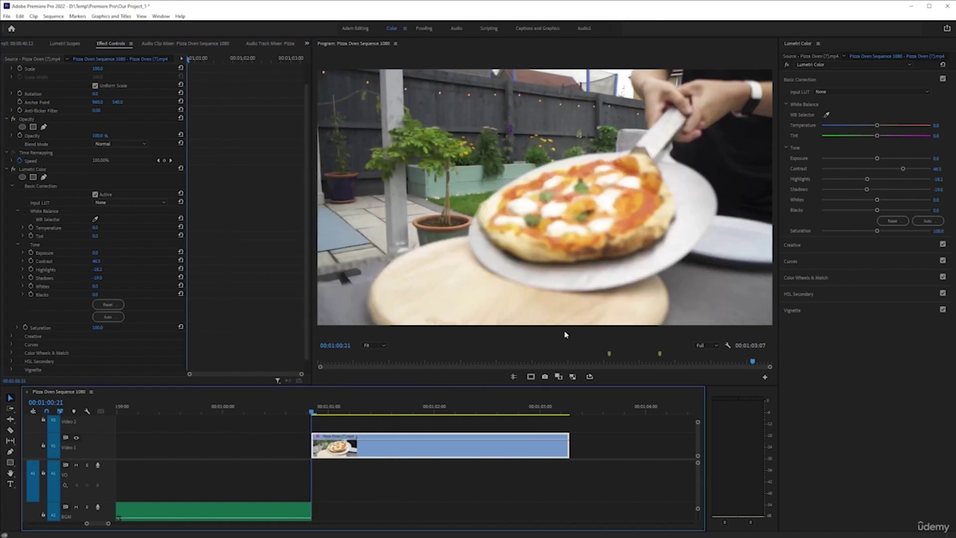
Place a copy of the pizza clip directly after the original and turn off Lumetri Color on the first clip
scroll(427, 448, "down", 4)
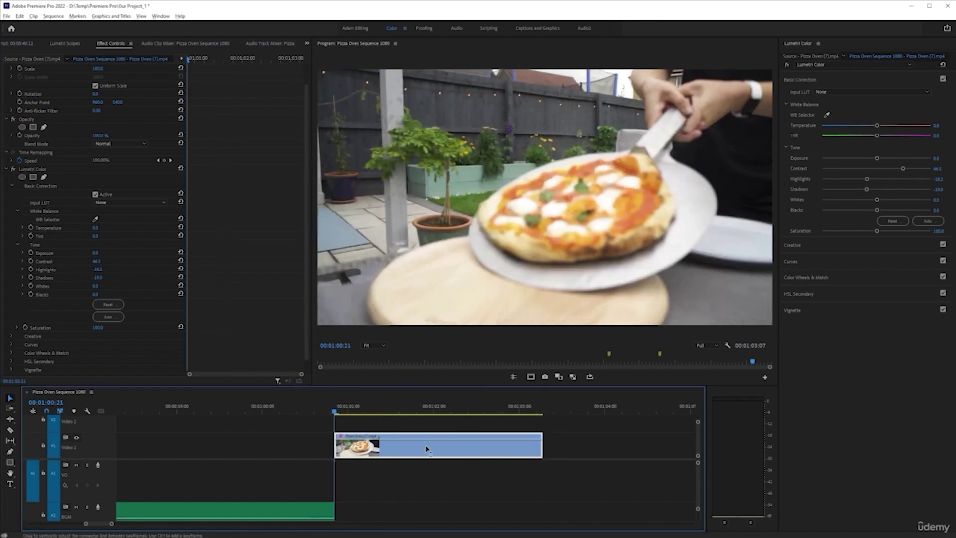
left_click_drag(401, 453, 536, 454)
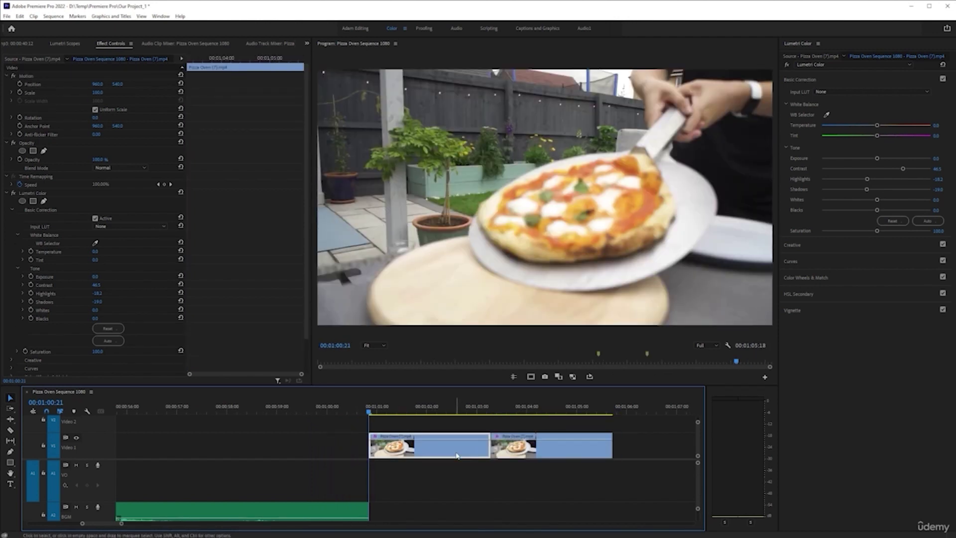
left_click(14, 193)
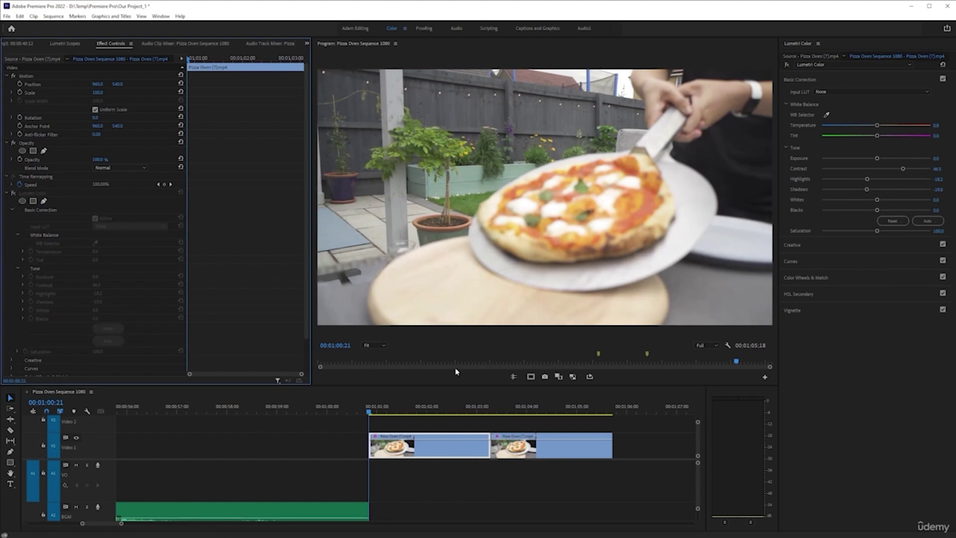
Play the uncorrected and corrected pizza clips in succession to compare them, and inspect the corrected one at 00:01:04:20
key("space")
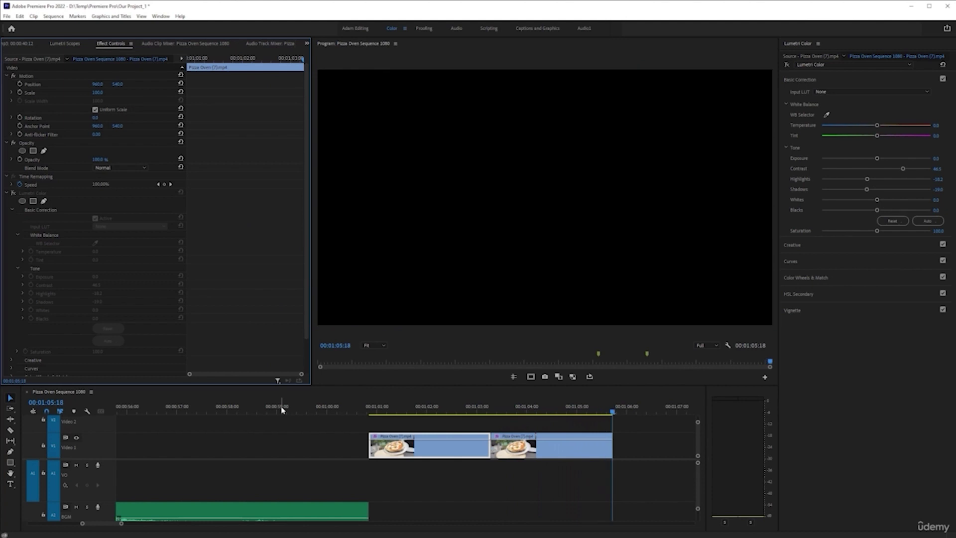
left_click(568, 407)
scroll(534, 410, "down", 1)
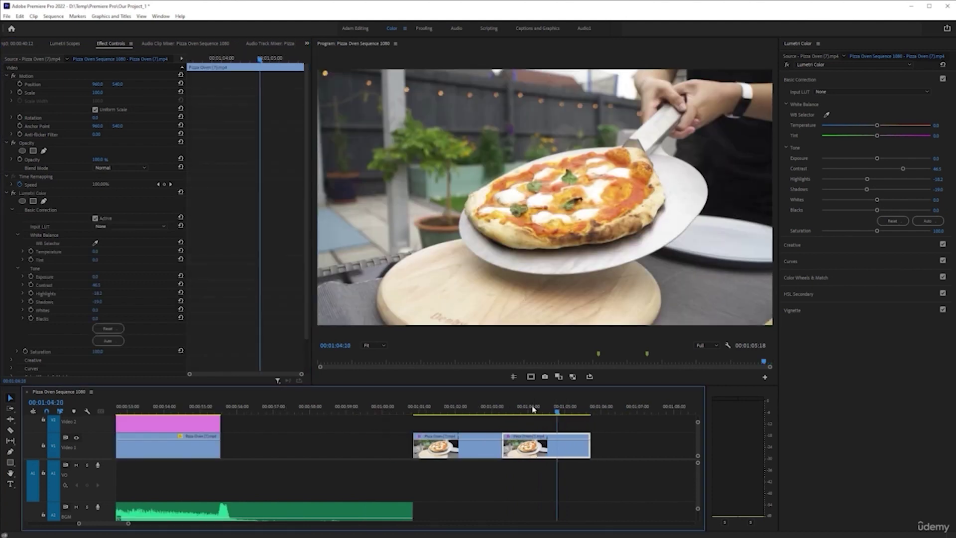
Undo the comparison copy and the effect's deactivation, and select the remaining pizza clip with the playhead at 00:01:02:13
key("ctrl+z")
key("ctrl+z")
left_click(472, 407)
left_click(431, 451)
scroll(430, 451, "up", 1)
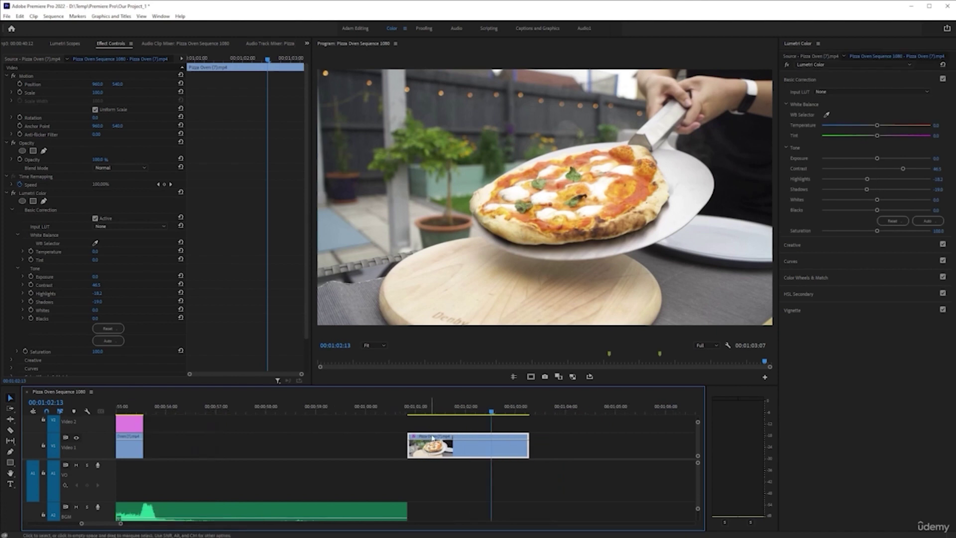